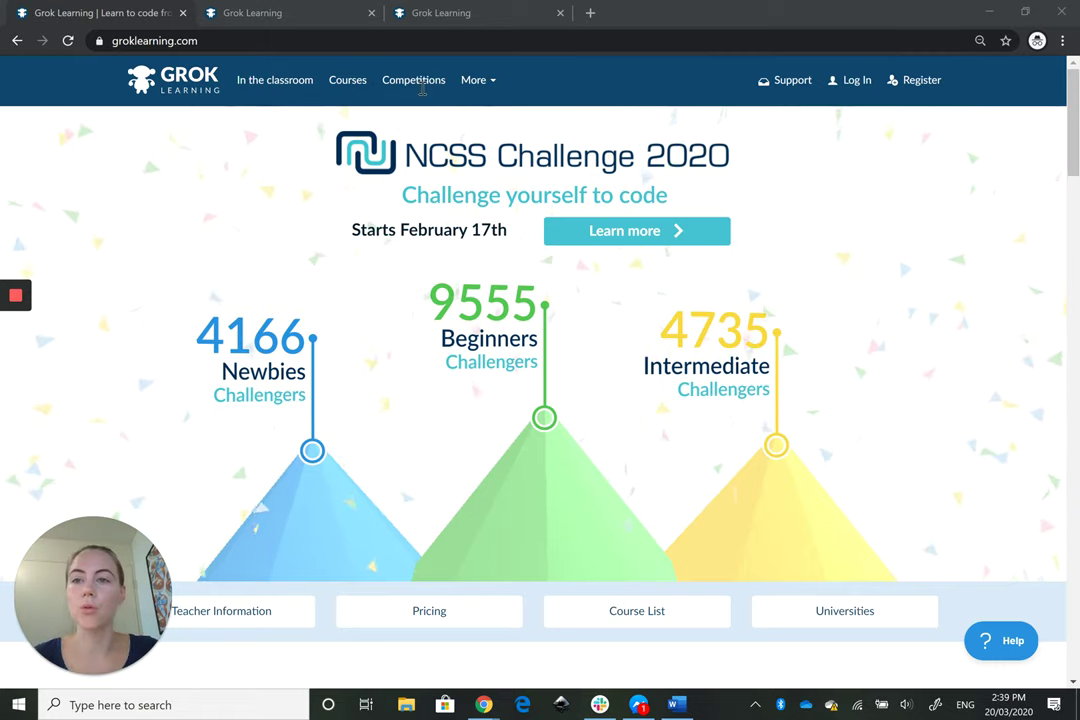
Step: Start registration using SSO to list the school and education-department identity providers
click(210, 38)
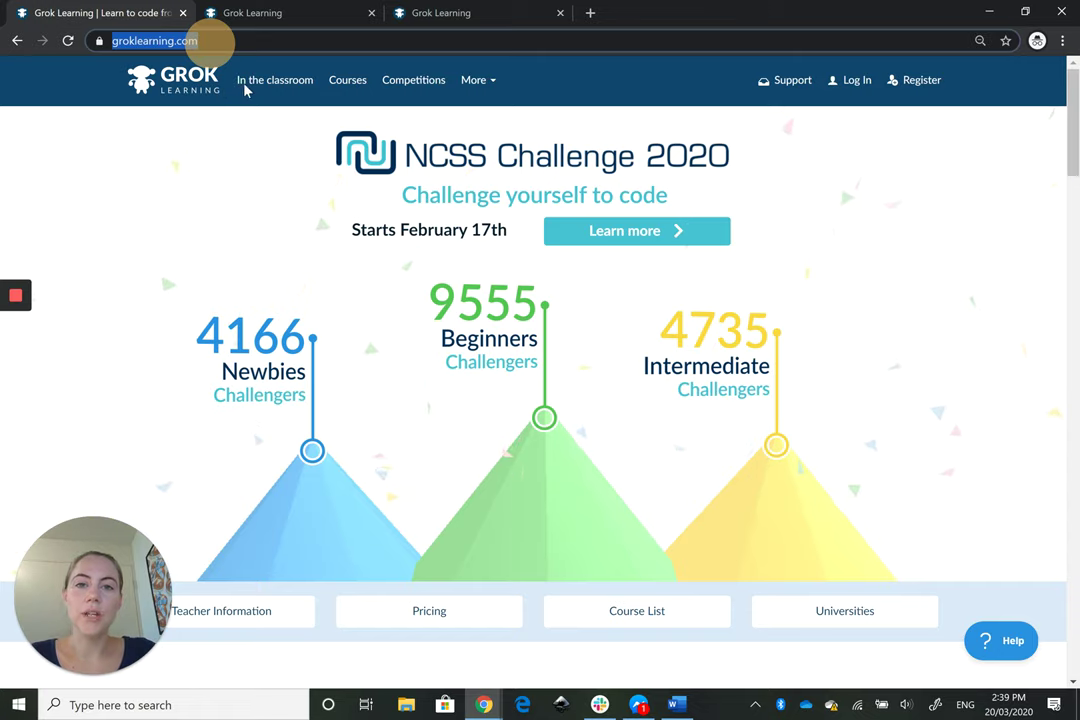
click(928, 120)
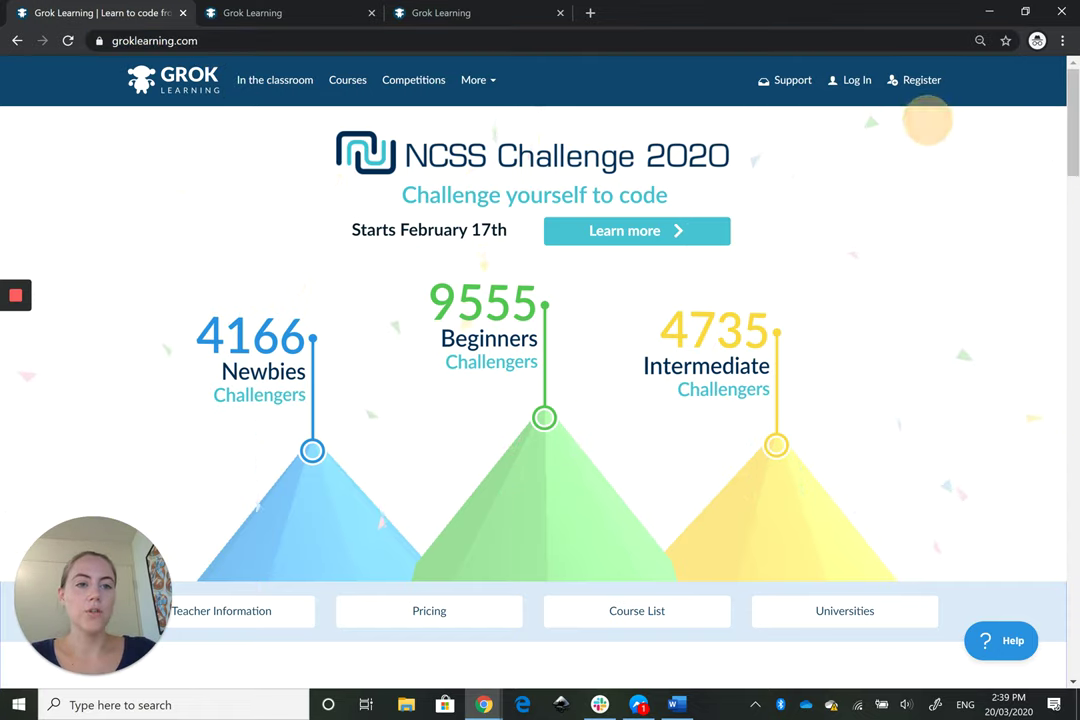
click(912, 80)
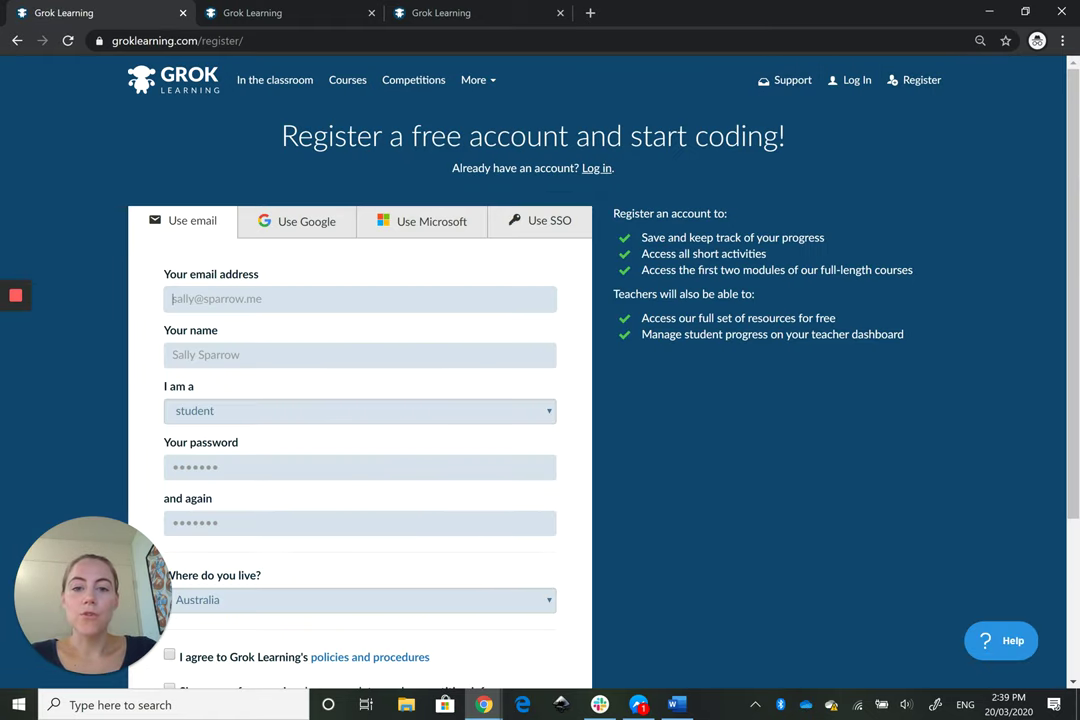
click(590, 218)
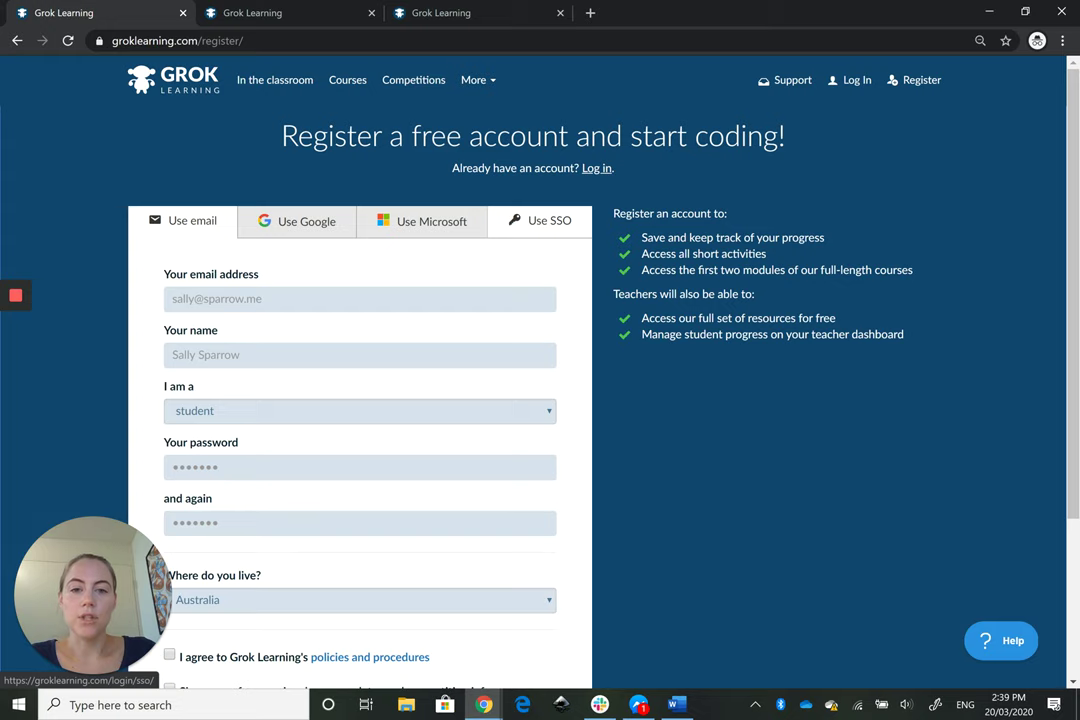
click(566, 222)
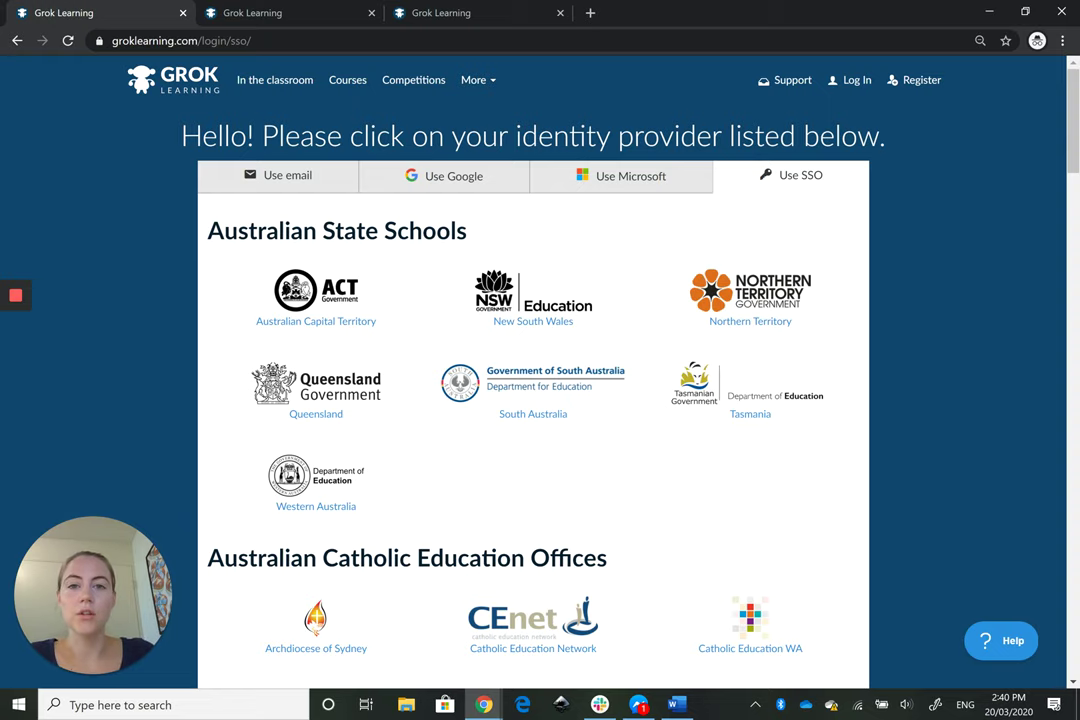
scroll(533, 400, down, 5)
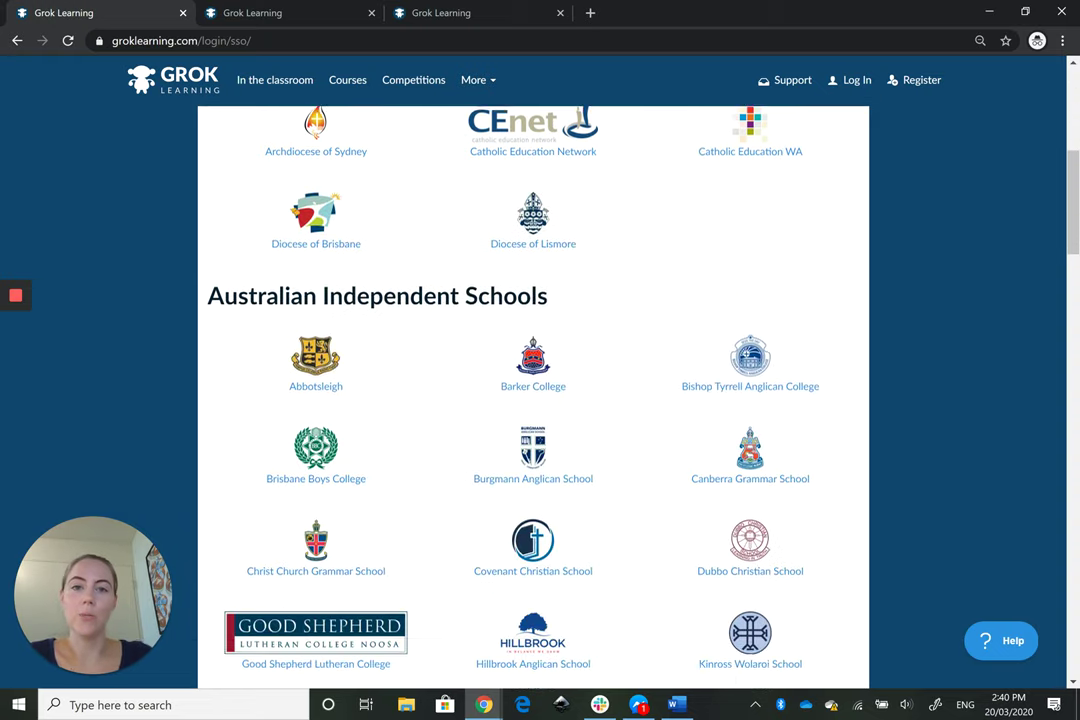
scroll(533, 321, down, 2)
scroll(533, 321, up, 7)
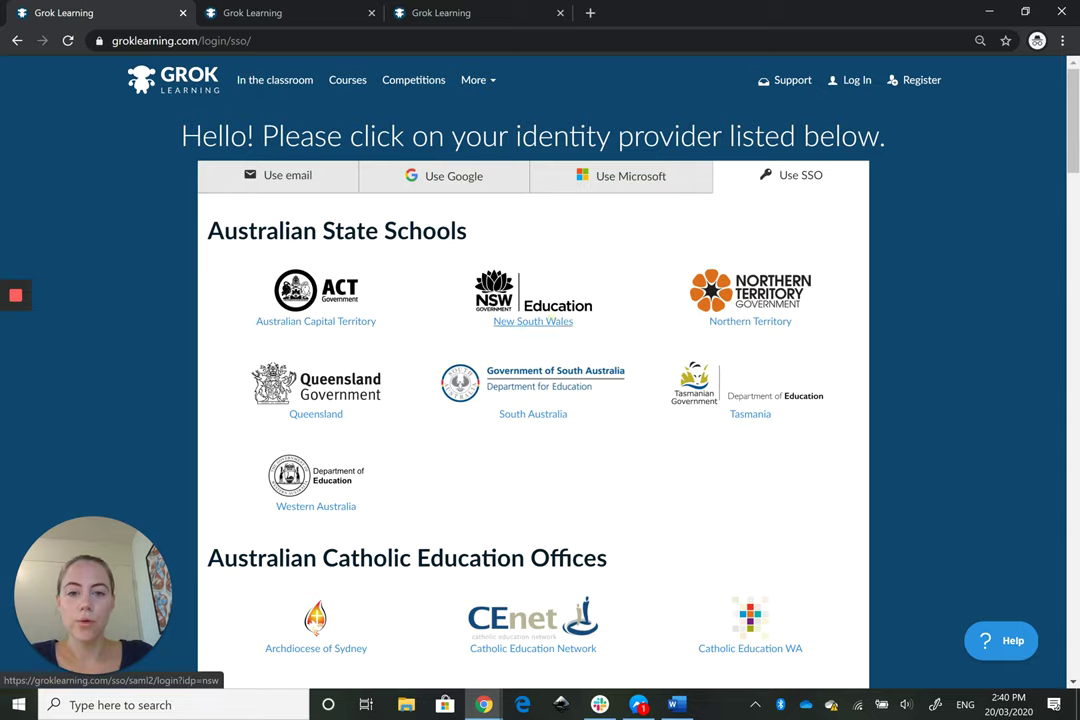
click(533, 321)
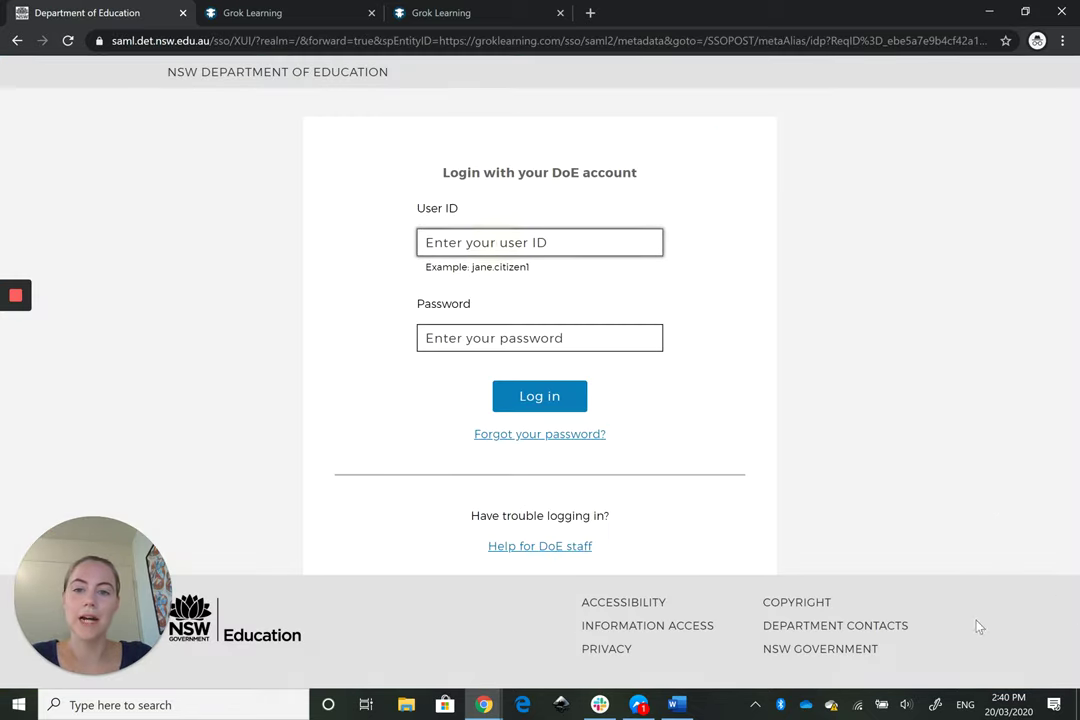
key(Tab)
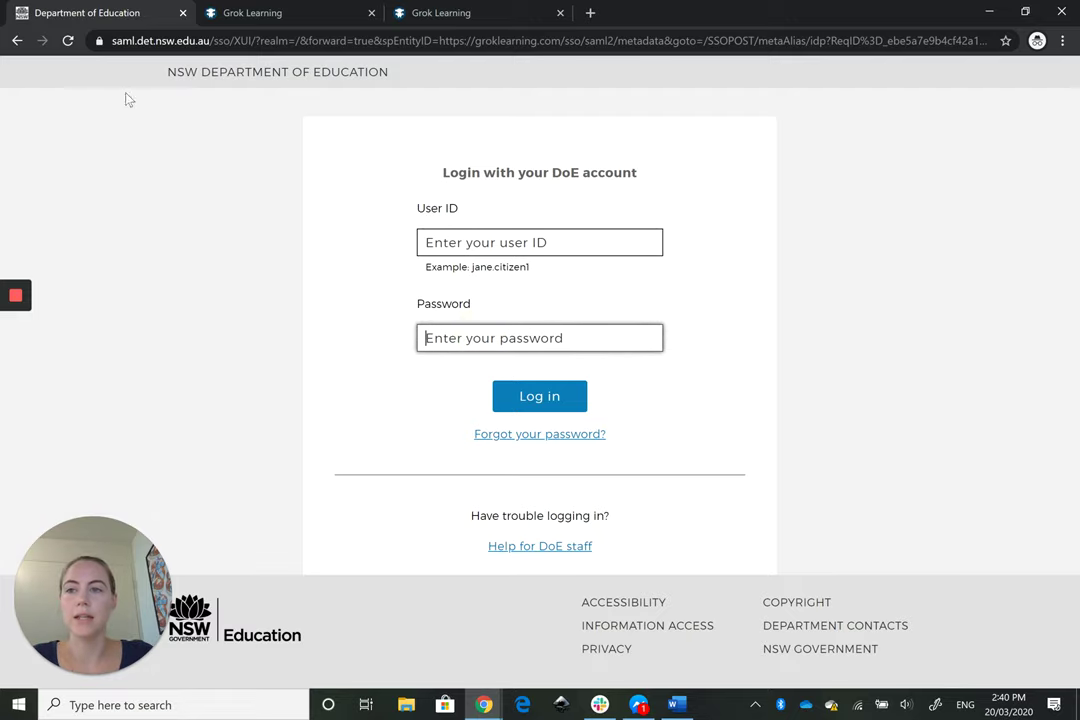
click(17, 40)
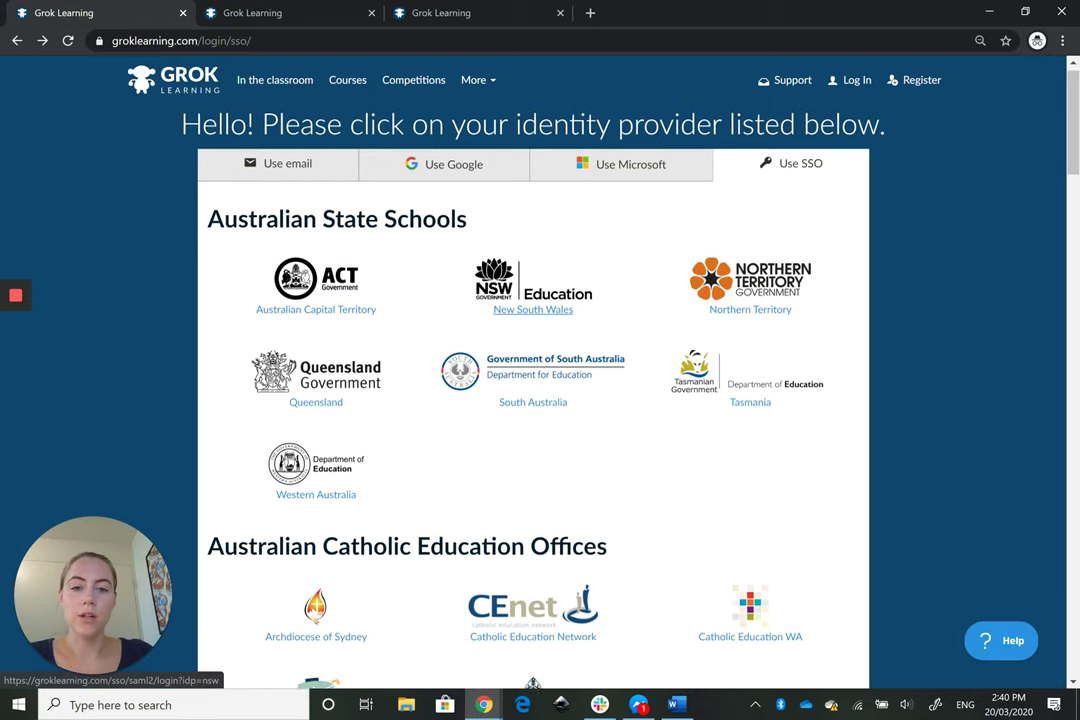
Step: Switch from the sign-in options to the tab with the already filled-in registration form
scroll(533, 400, down, 5)
scroll(533, 300, down, 1)
scroll(533, 300, up, 6)
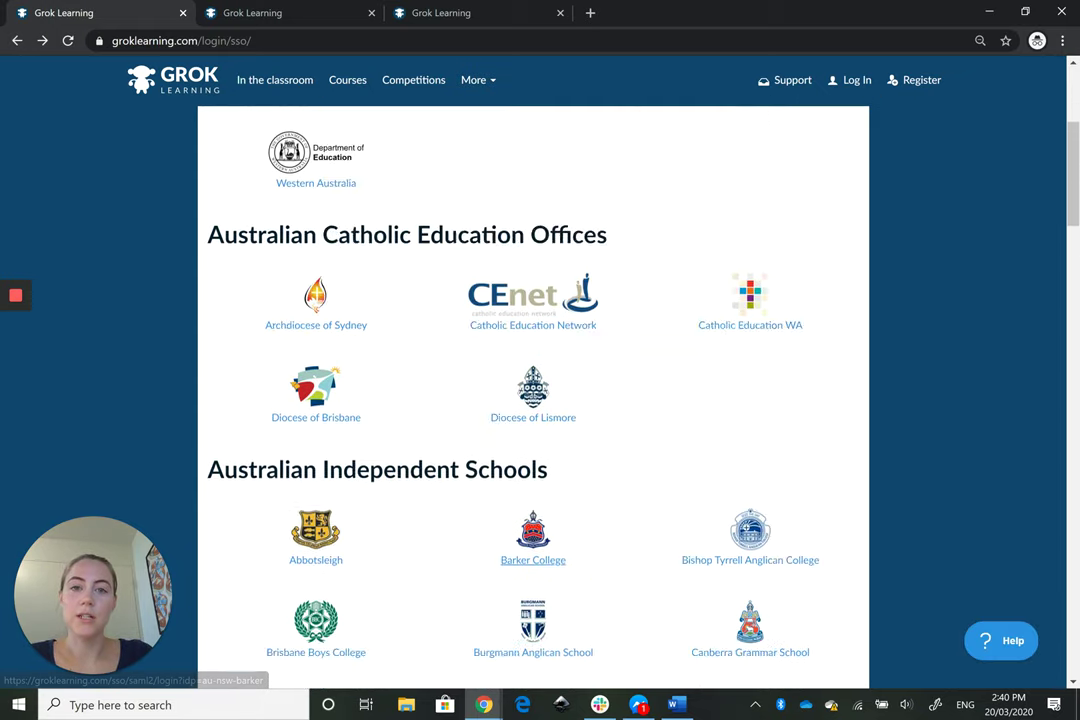
key(shift+Tab)
key(shift+Tab)
key(shift+Tab)
key(shift+Tab)
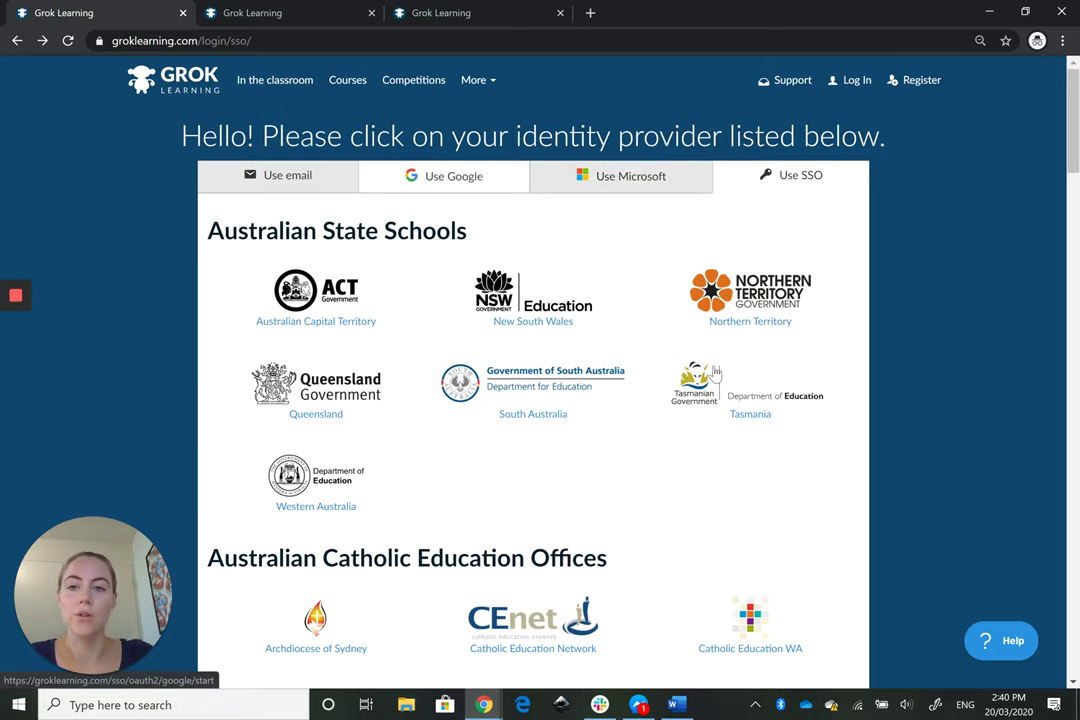
key(shift+Tab)
key(shift+Tab)
key(shift+Tab)
key(shift+Tab)
key(shift+Tab)
key(shift+Tab)
key(shift+Tab)
key(shift+Tab)
key(ctrl+Tab)
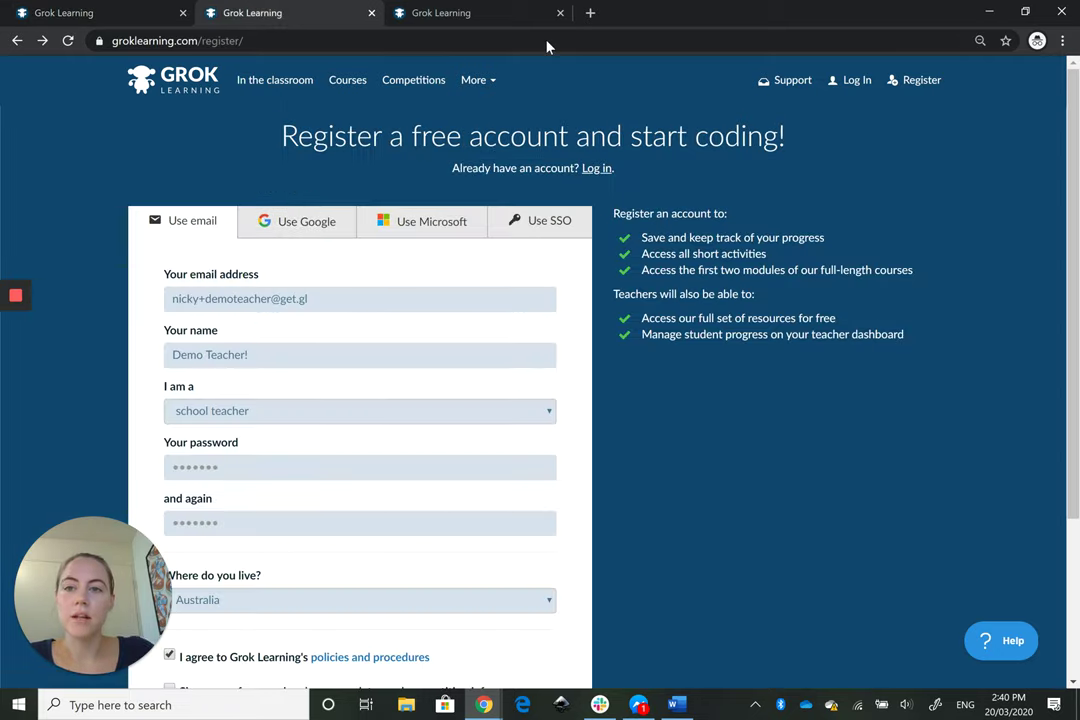
Step: Keep 'school teacher' selected in the 'I am a' role list, then go to the login tab
scroll(428, 480, down, 1)
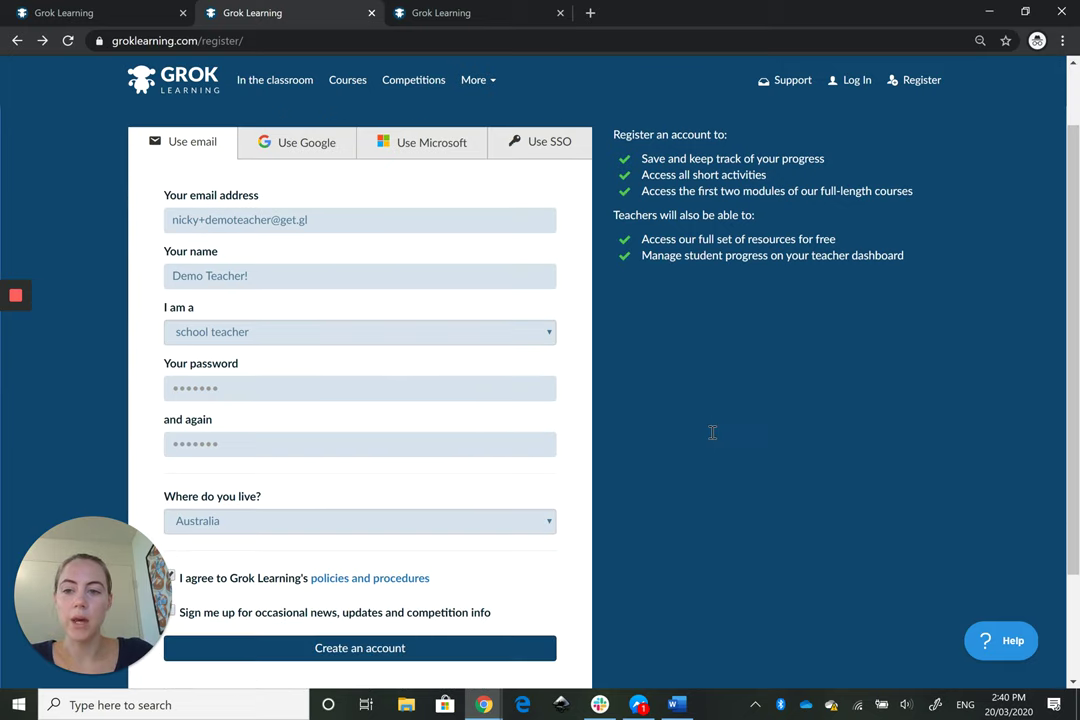
scroll(711, 433, down, 1)
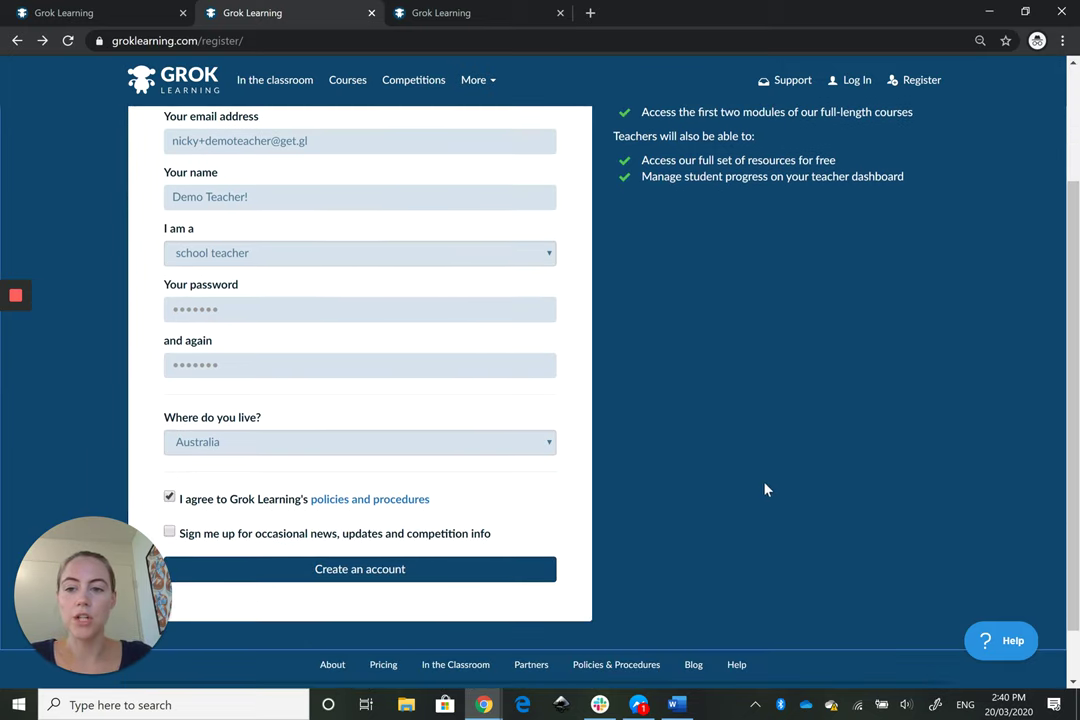
key(alt+Down)
key(Down)
key(Down)
key(Down)
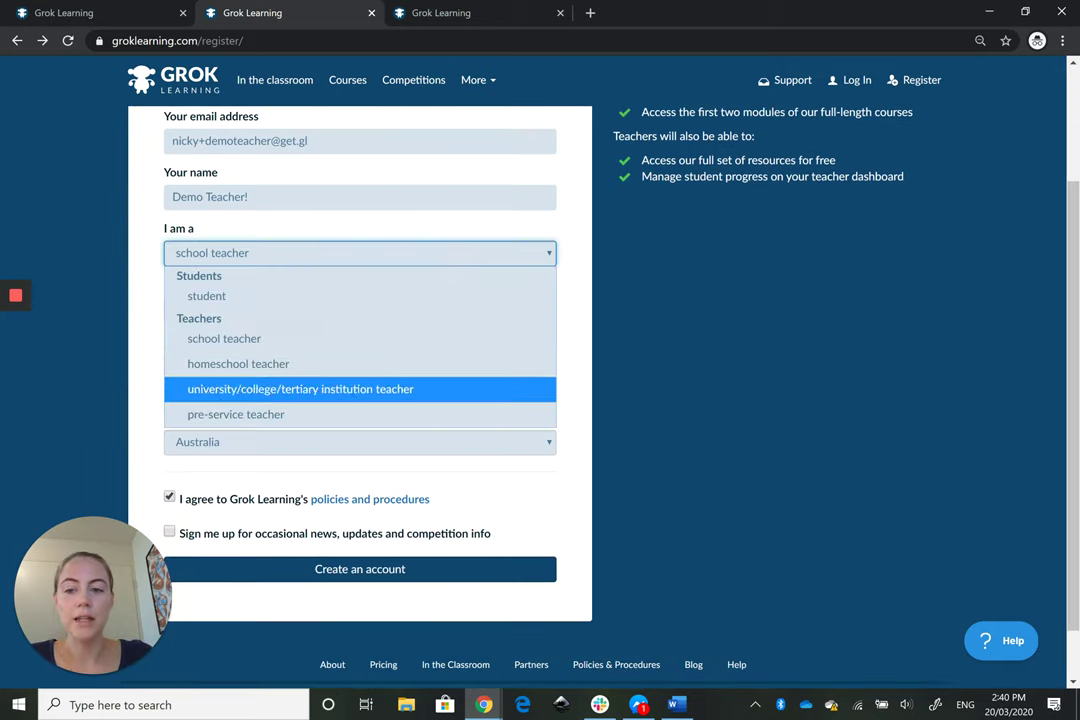
key(Up)
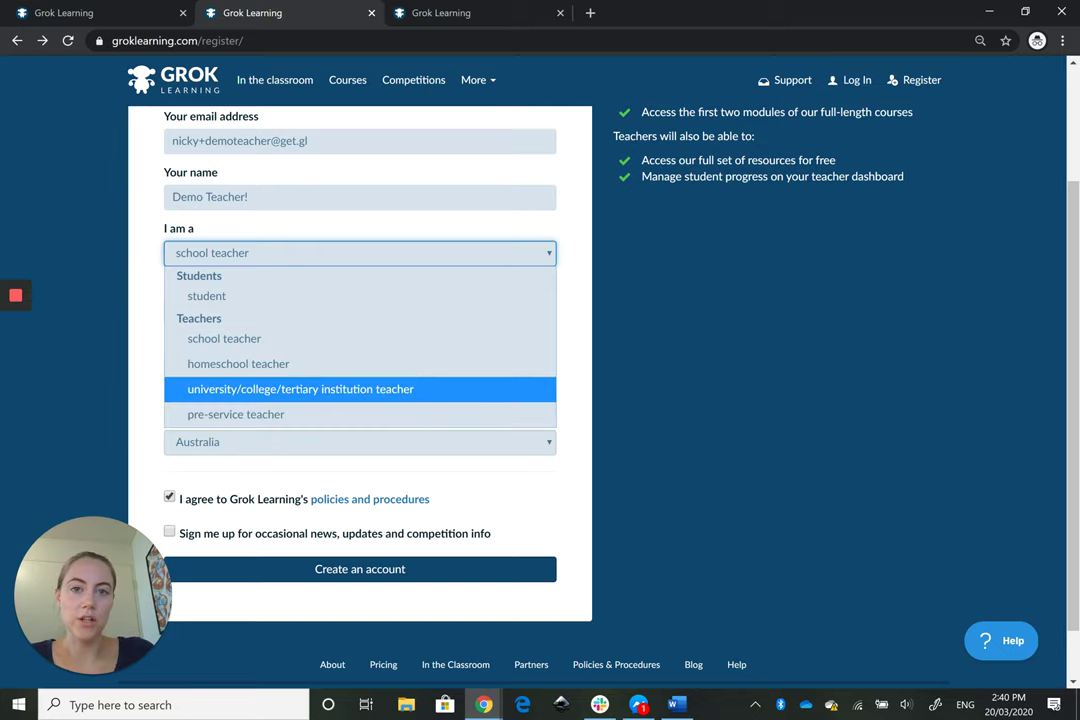
key(Up)
key(Up)
key(Return)
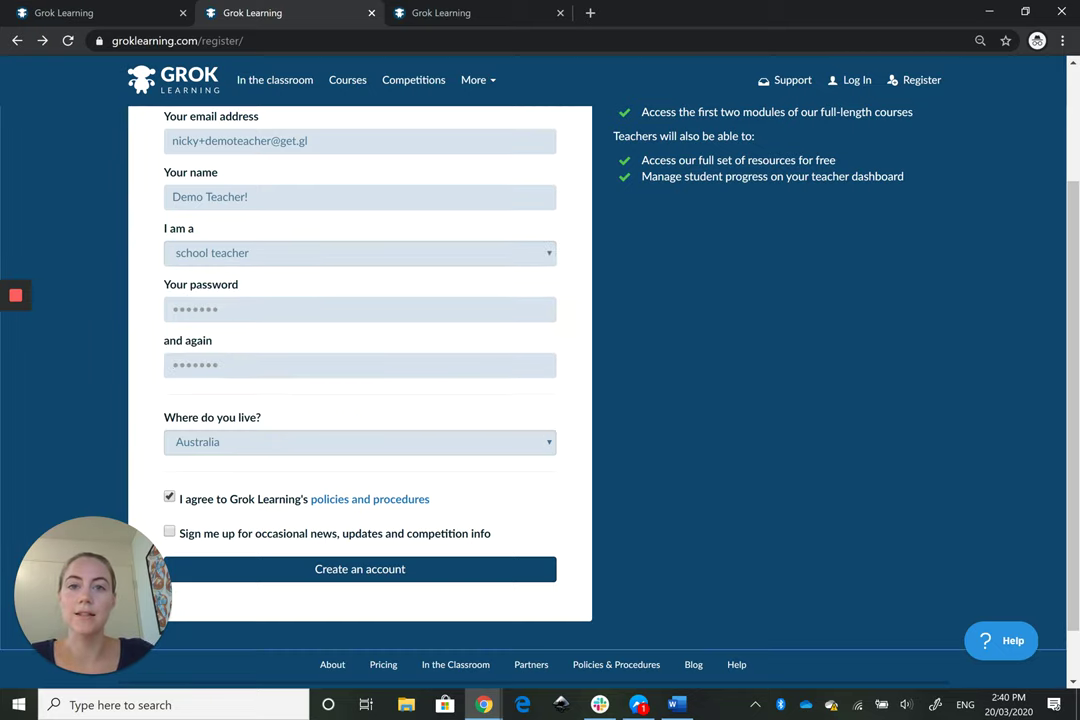
scroll(540, 380, up, 3)
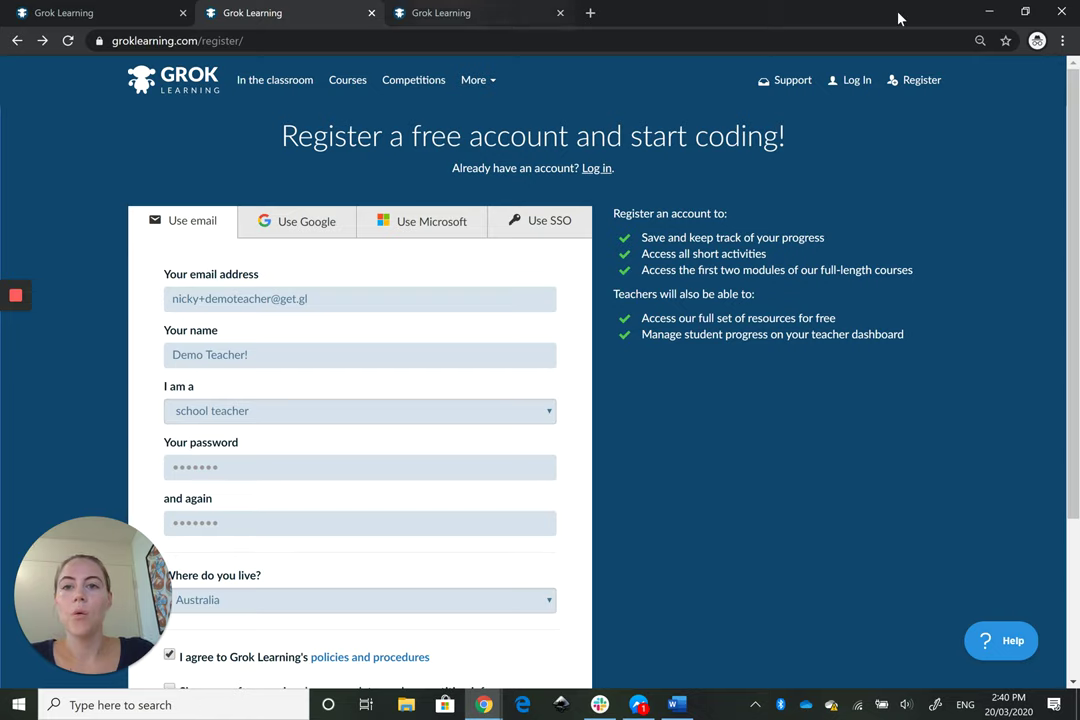
click(440, 13)
Step: Log in as the teacher and open the Girls' Programming Network dashboard showing 'You're not verified'
click(386, 356)
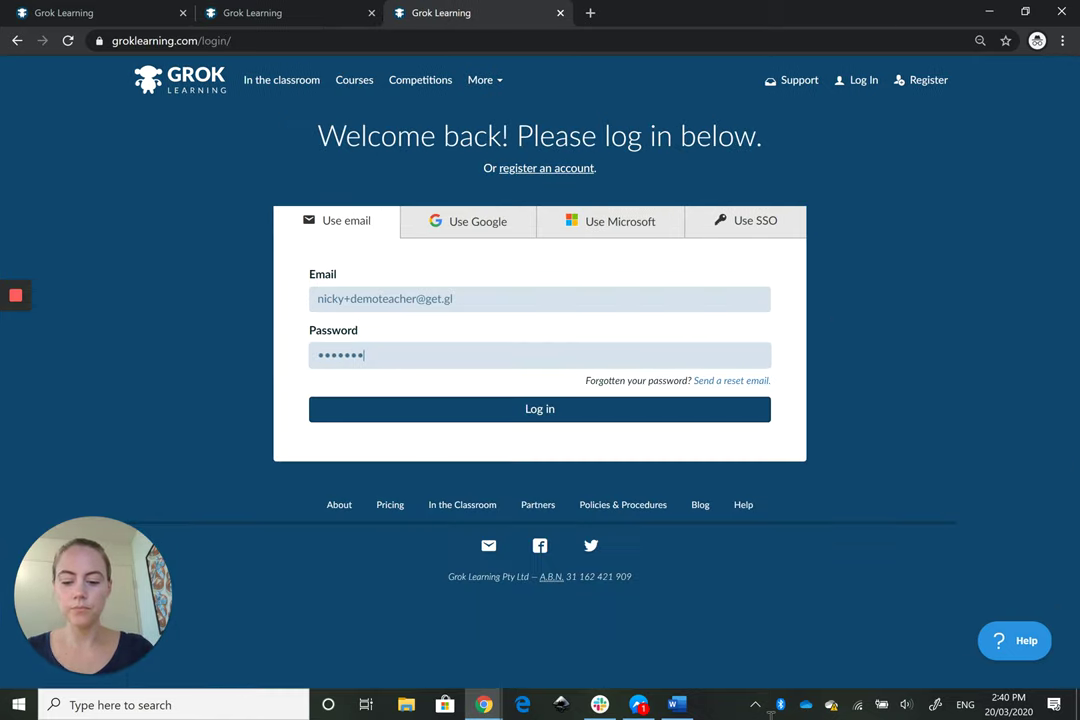
key(Return)
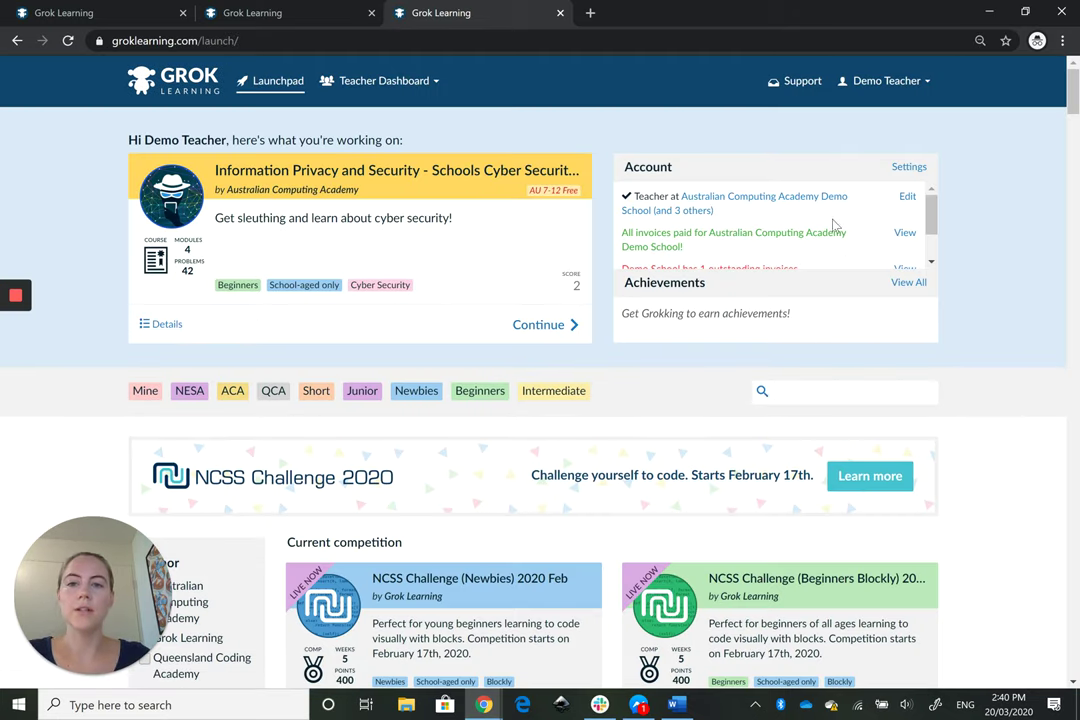
click(390, 84)
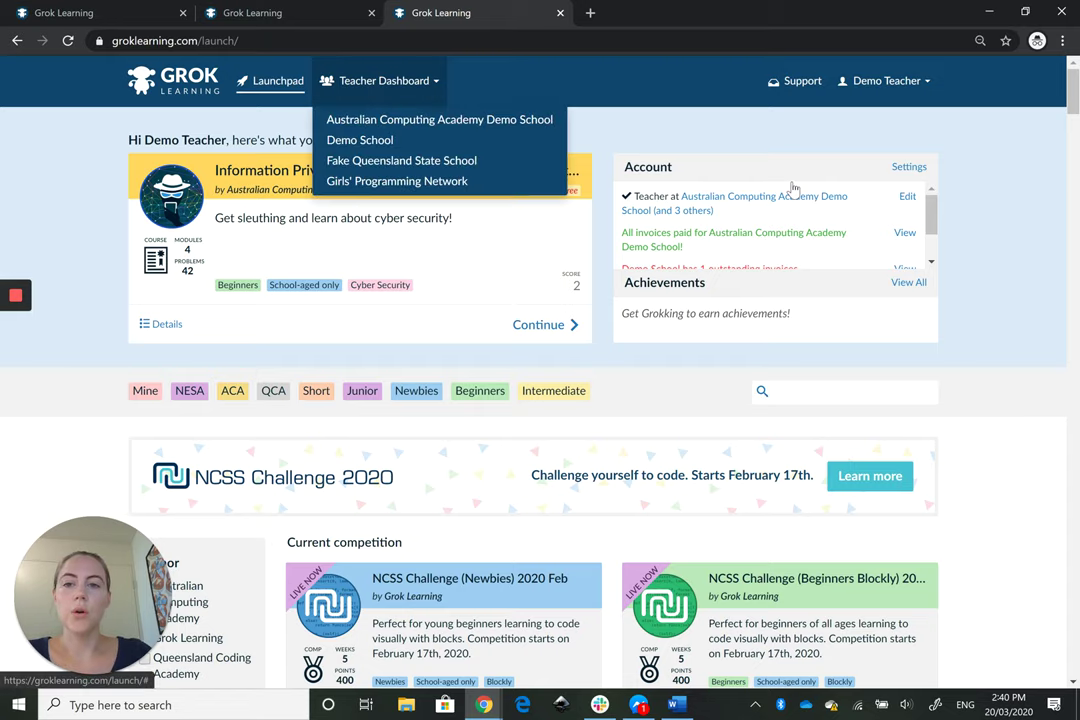
key(Down)
key(Down)
key(Down)
key(Down)
key(Return)
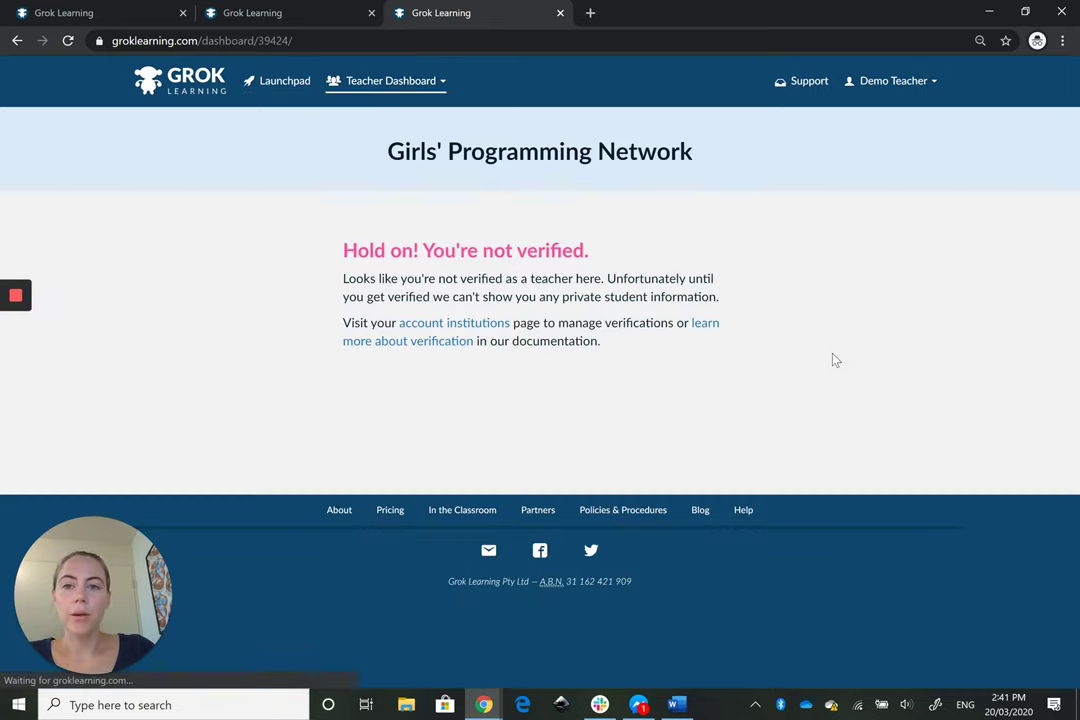
triple_click(344, 249)
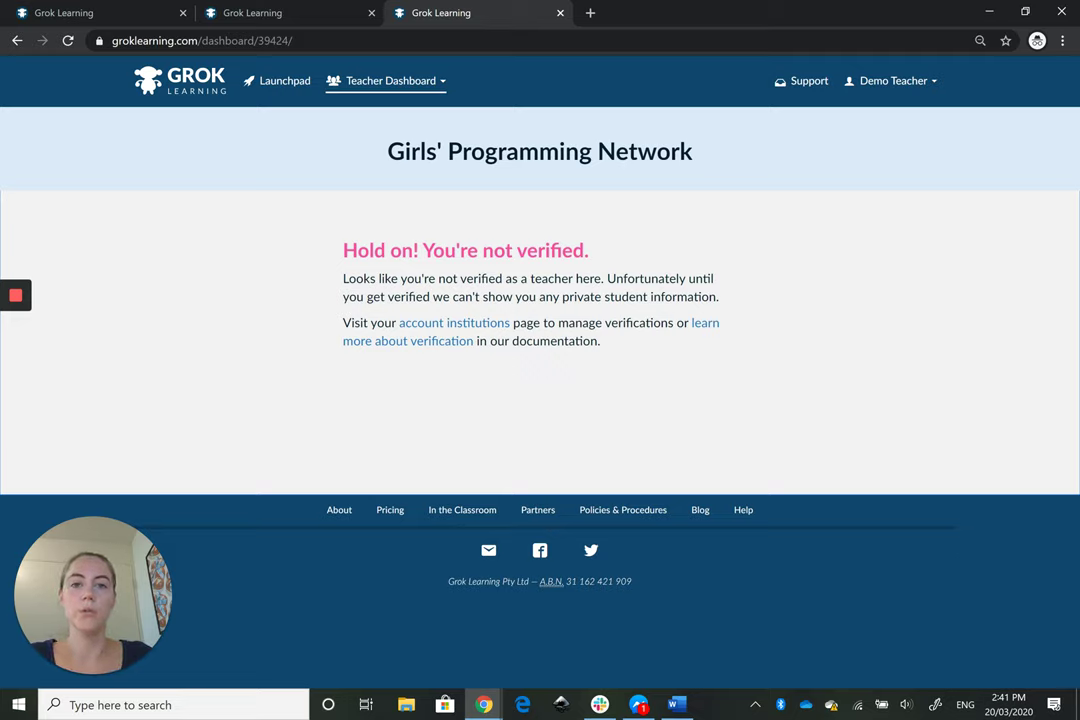
Step: Show the Institutions page in Account settings, listing Girls' Programming Network as Unverified
click(900, 80)
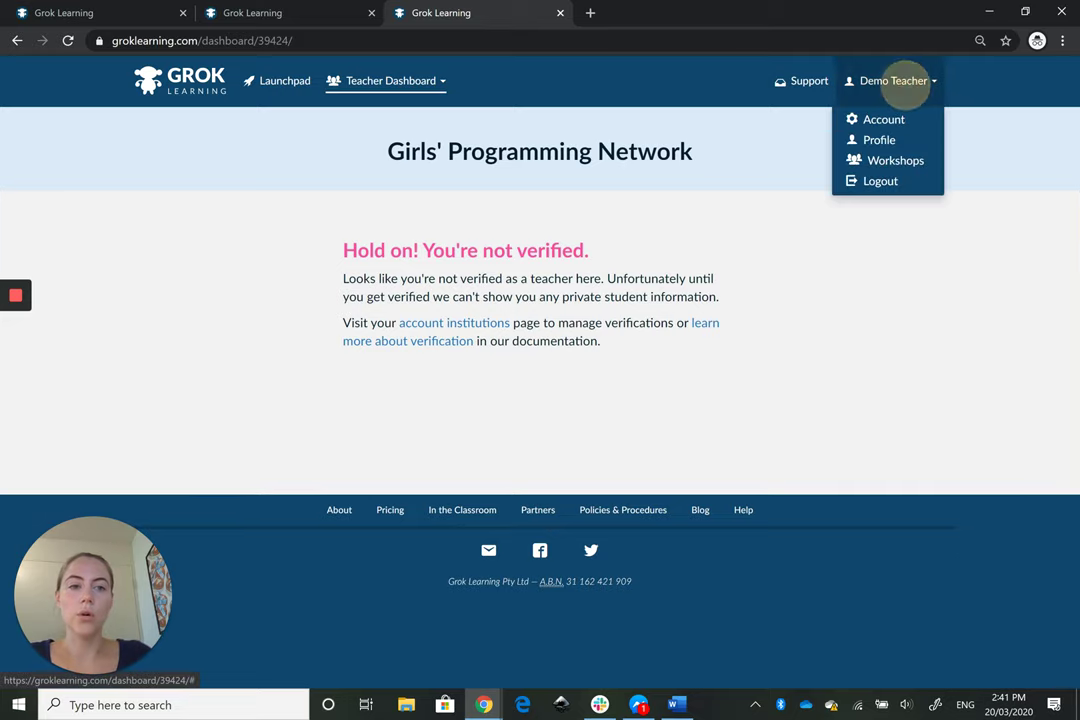
click(885, 117)
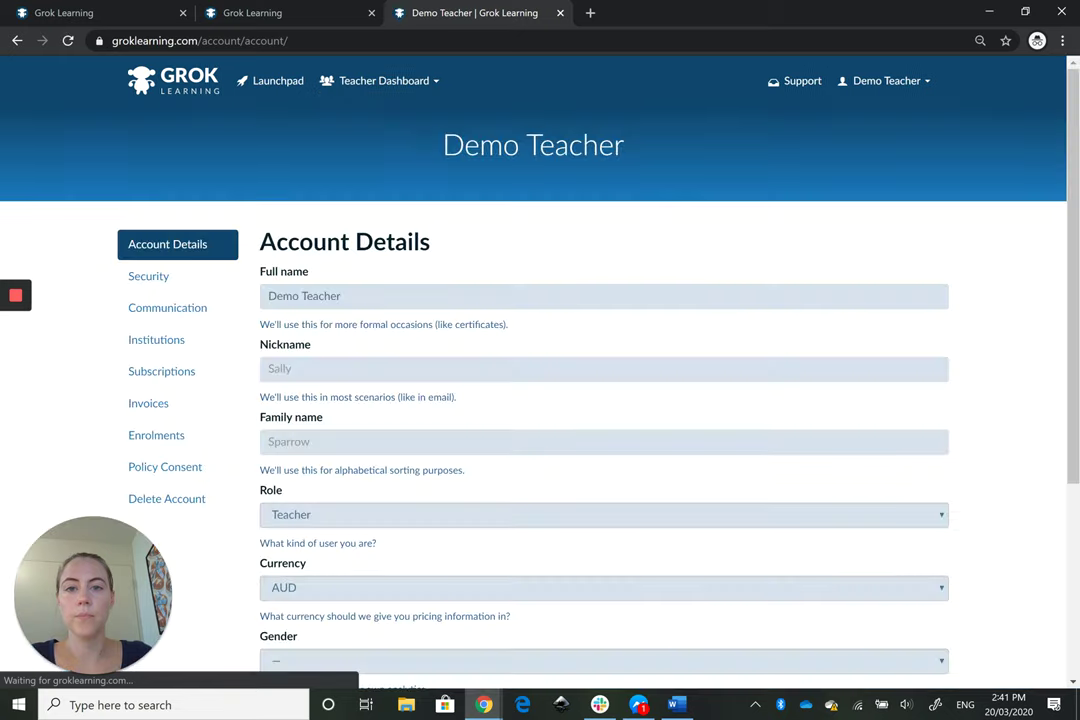
click(125, 338)
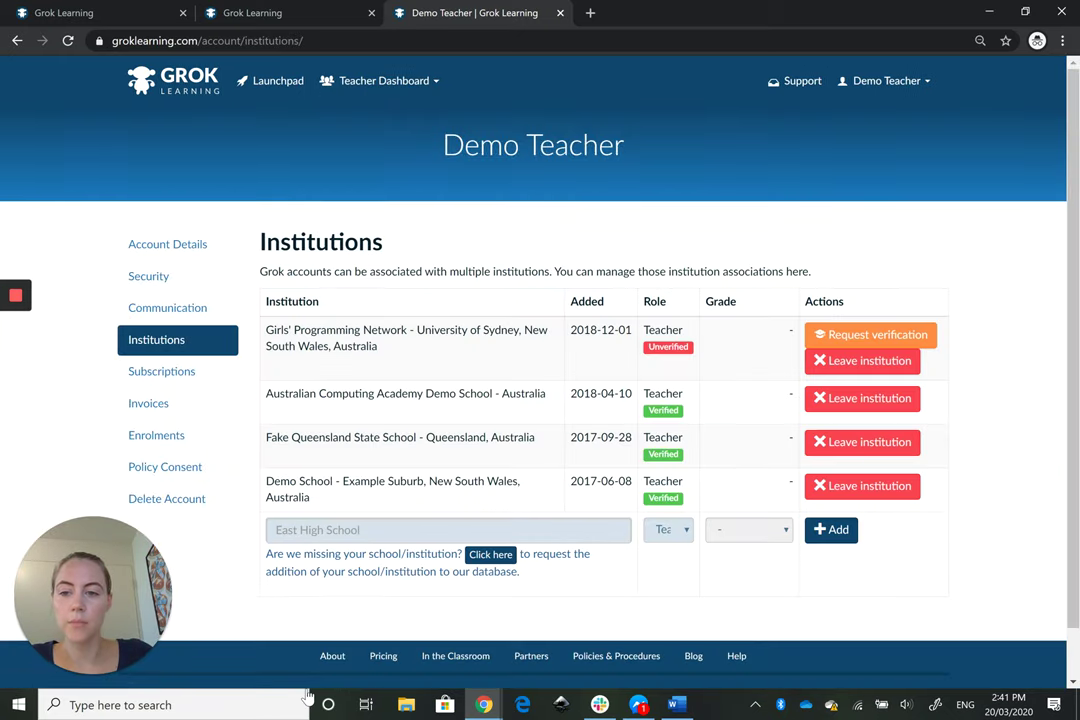
click(290, 530)
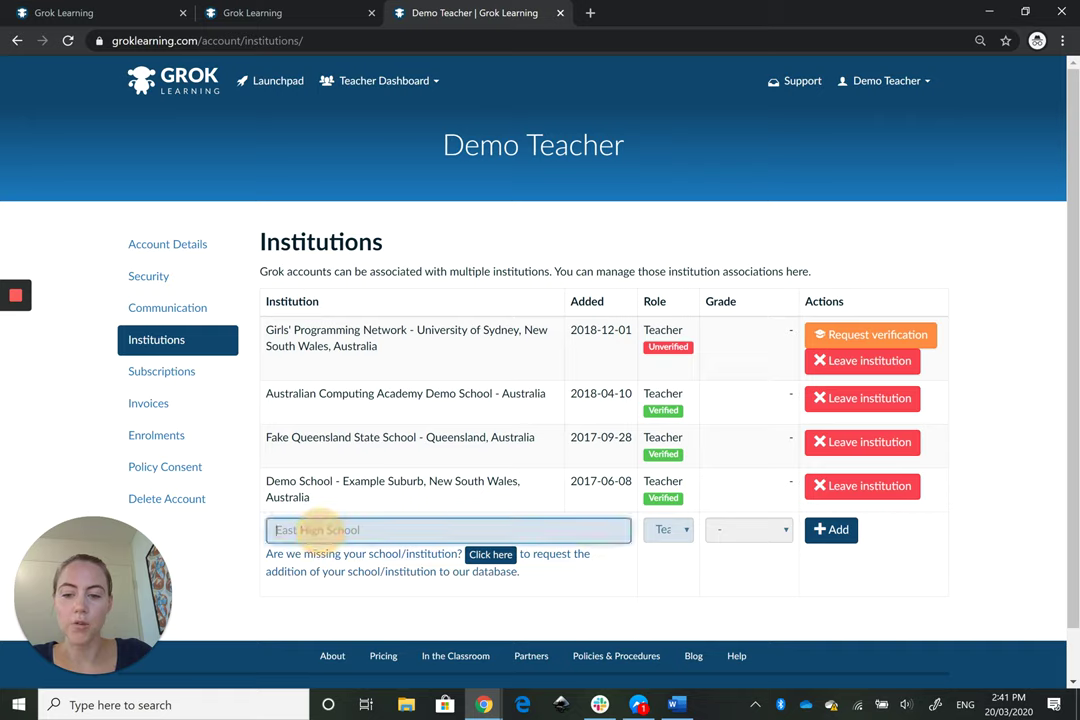
key(Return)
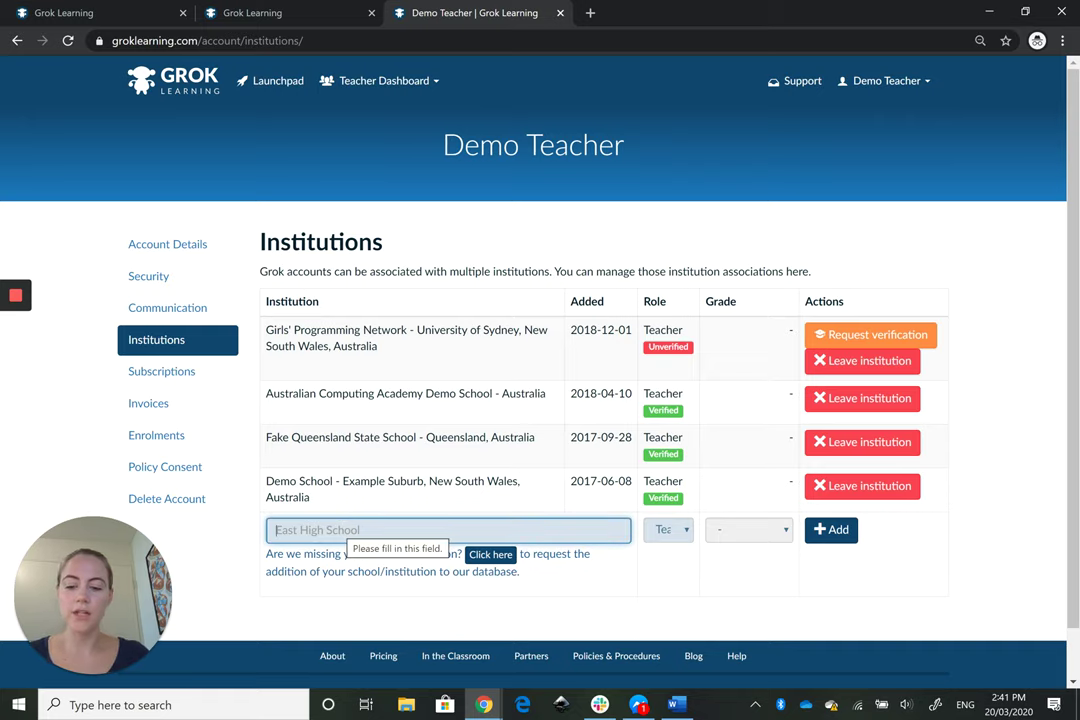
text(rive)
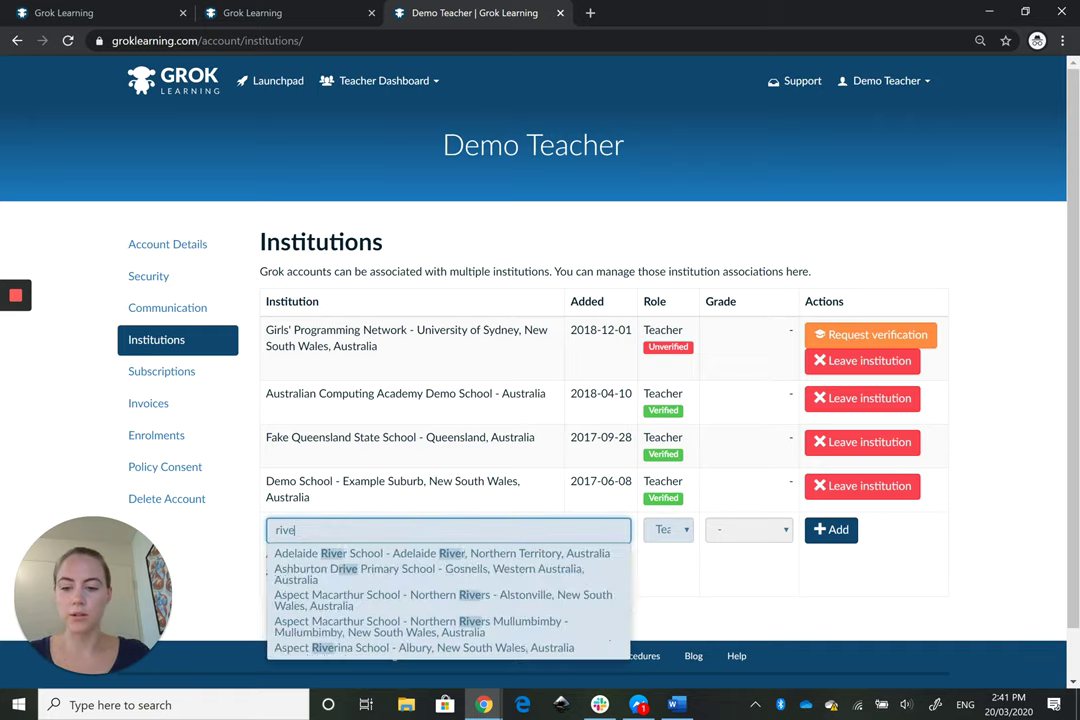
text(rba)
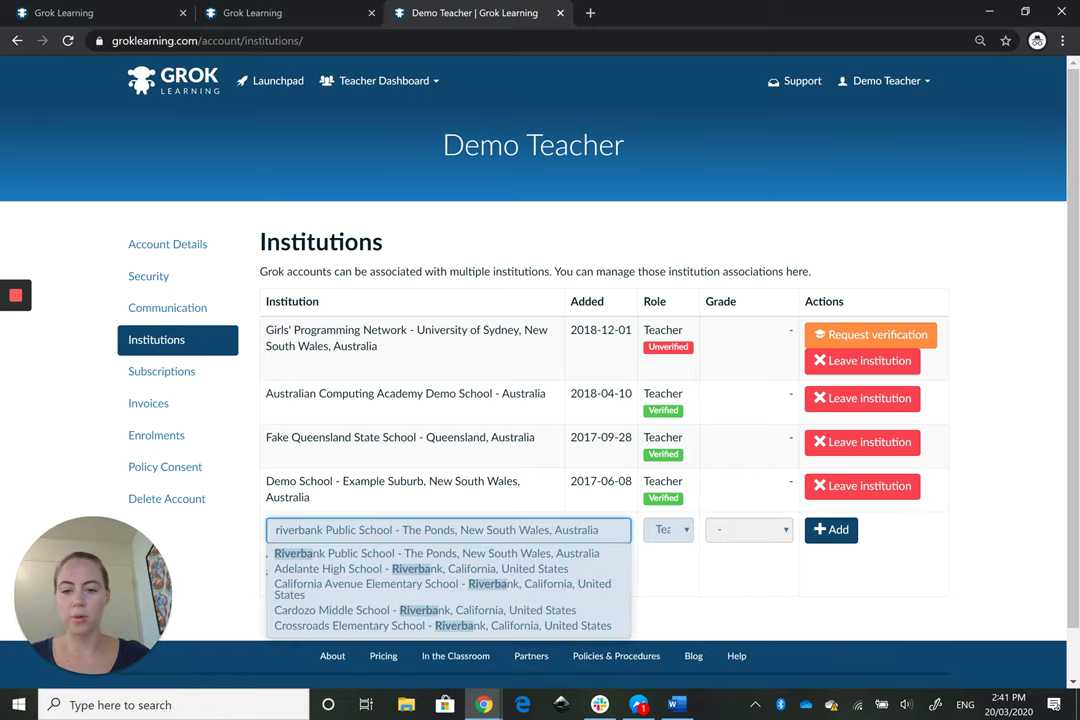
key(ctrl+a)
key(BackSpace)
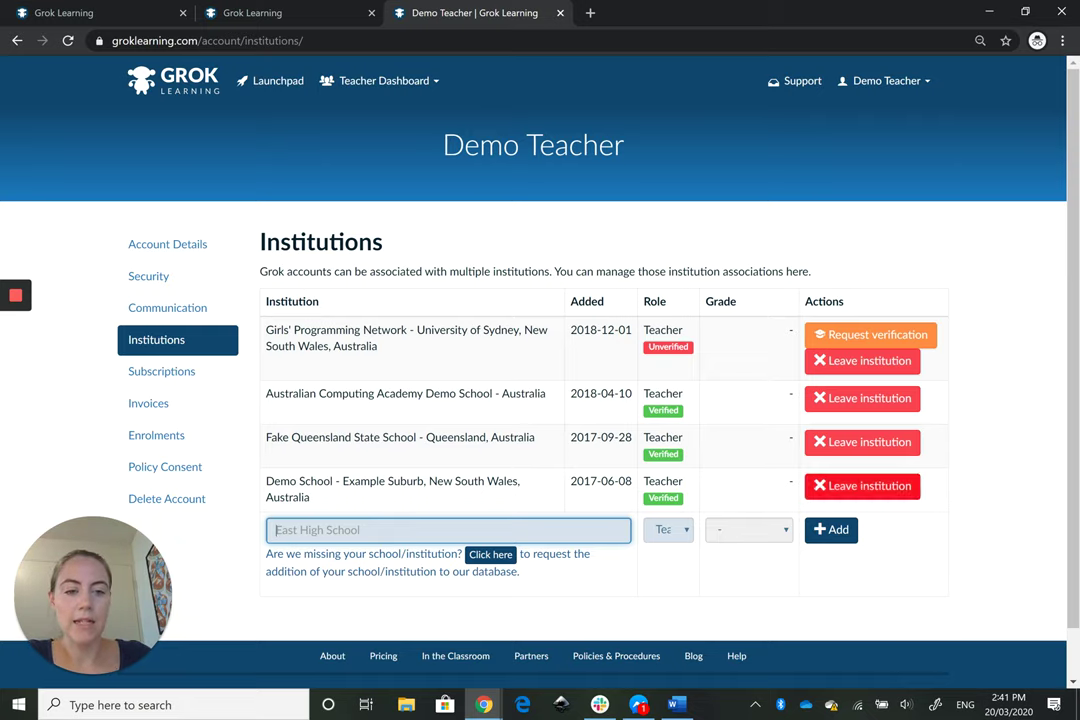
click(935, 336)
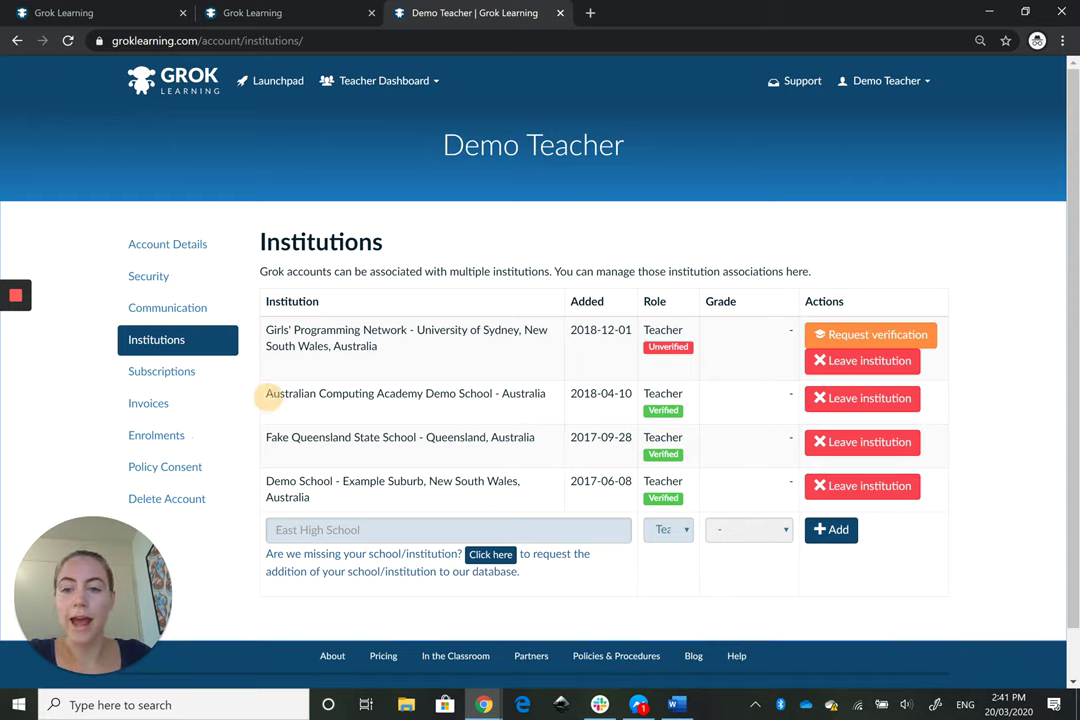
drag(266, 393, 545, 394)
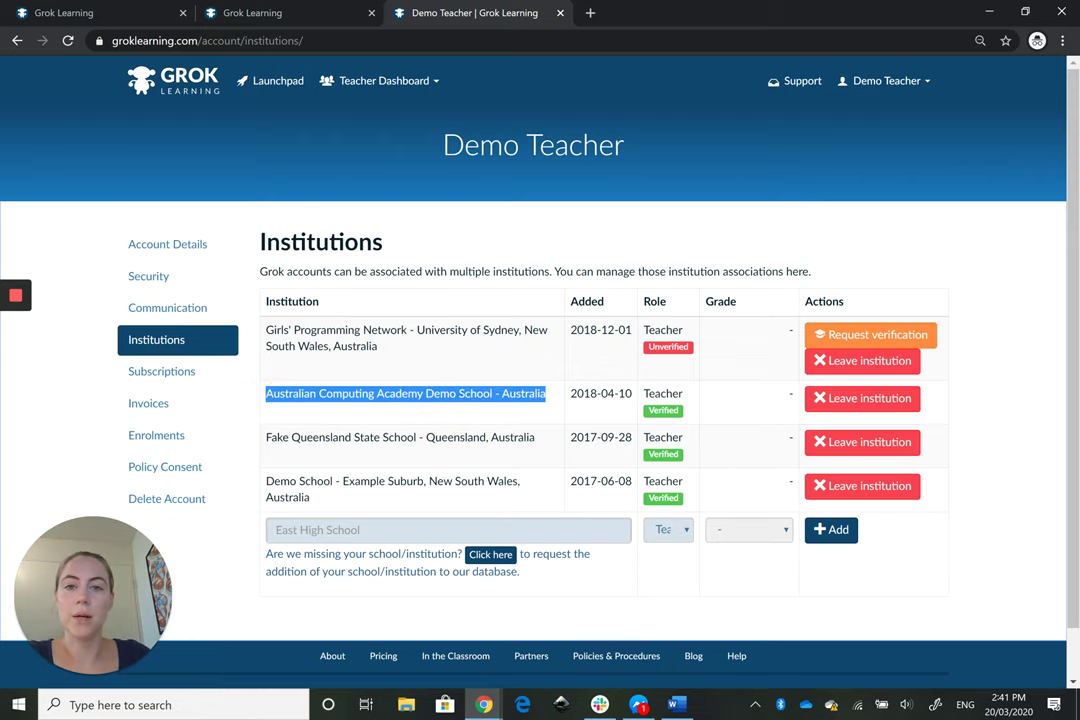
Step: Open the Australian Computing Academy Demo School dashboard and scroll to its Grades and Groups
click(384, 80)
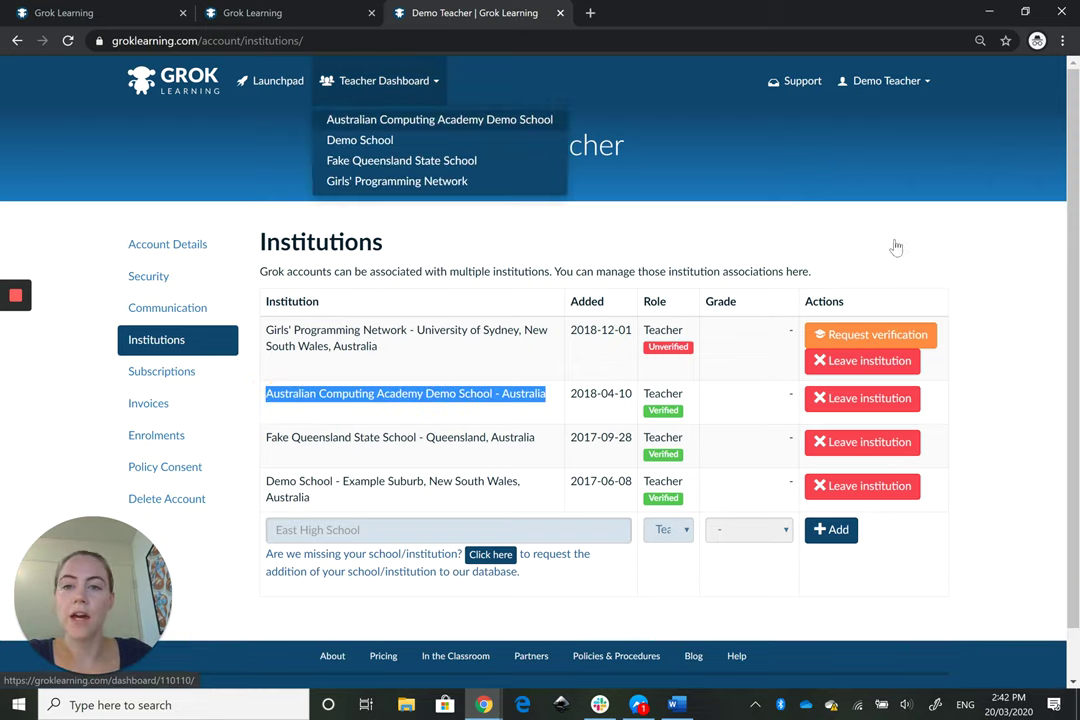
click(447, 119)
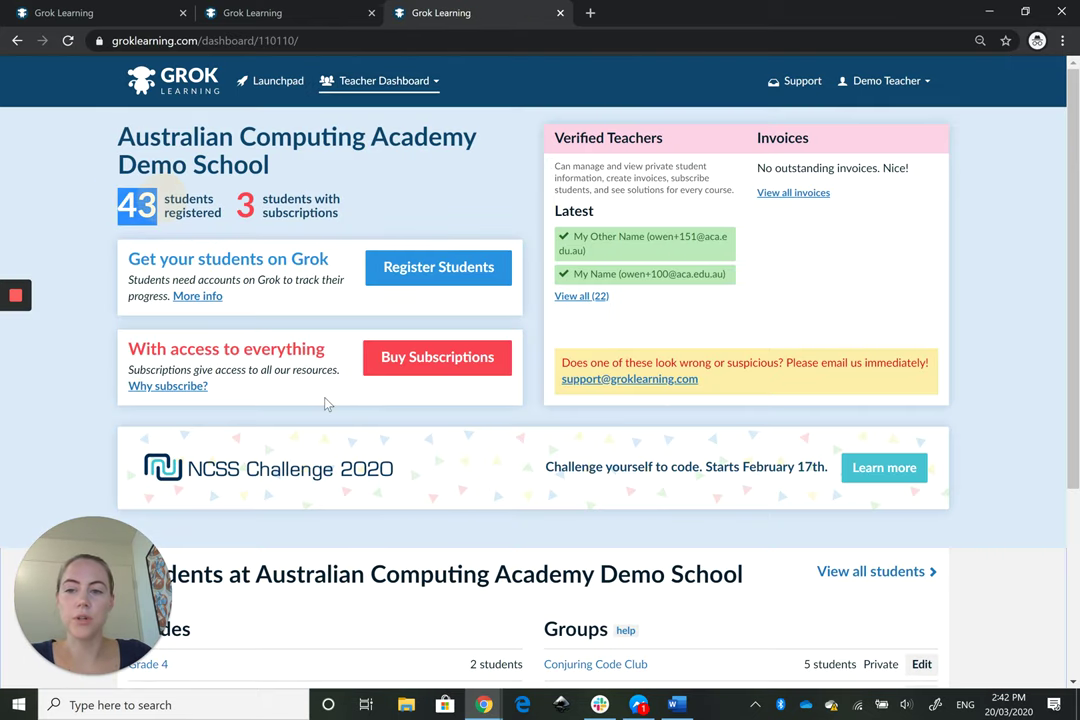
scroll(325, 403, down, 1)
scroll(325, 403, down, 3)
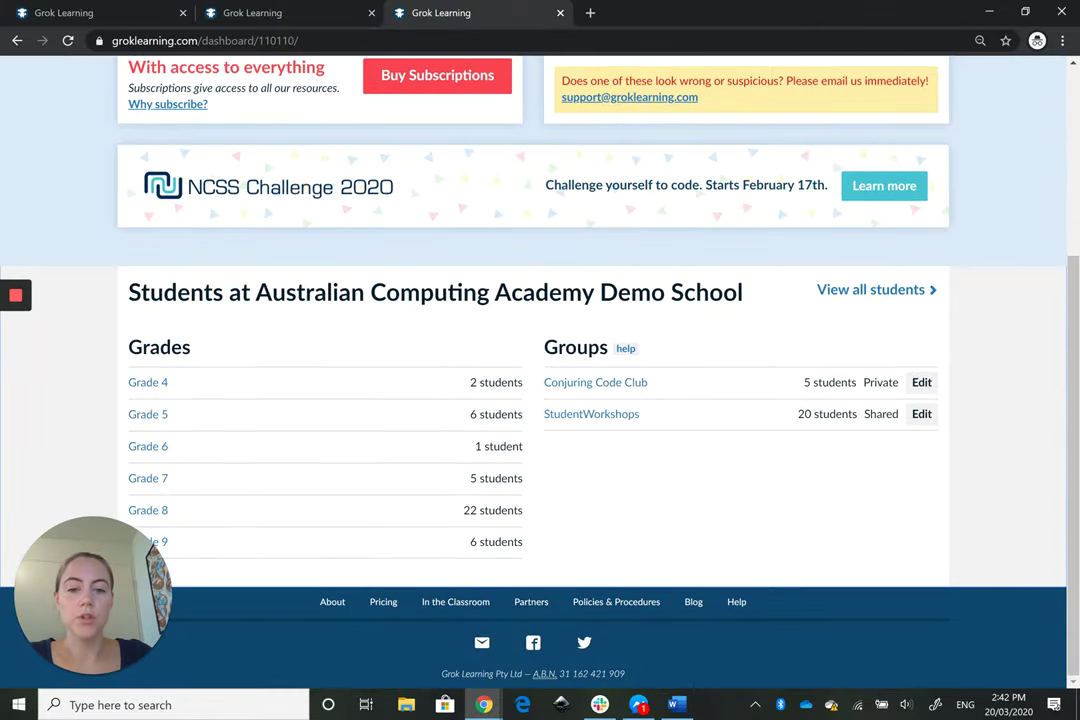
Step: View the Assigned Progress of each Conjuring Code Club student on their courses
click(625, 383)
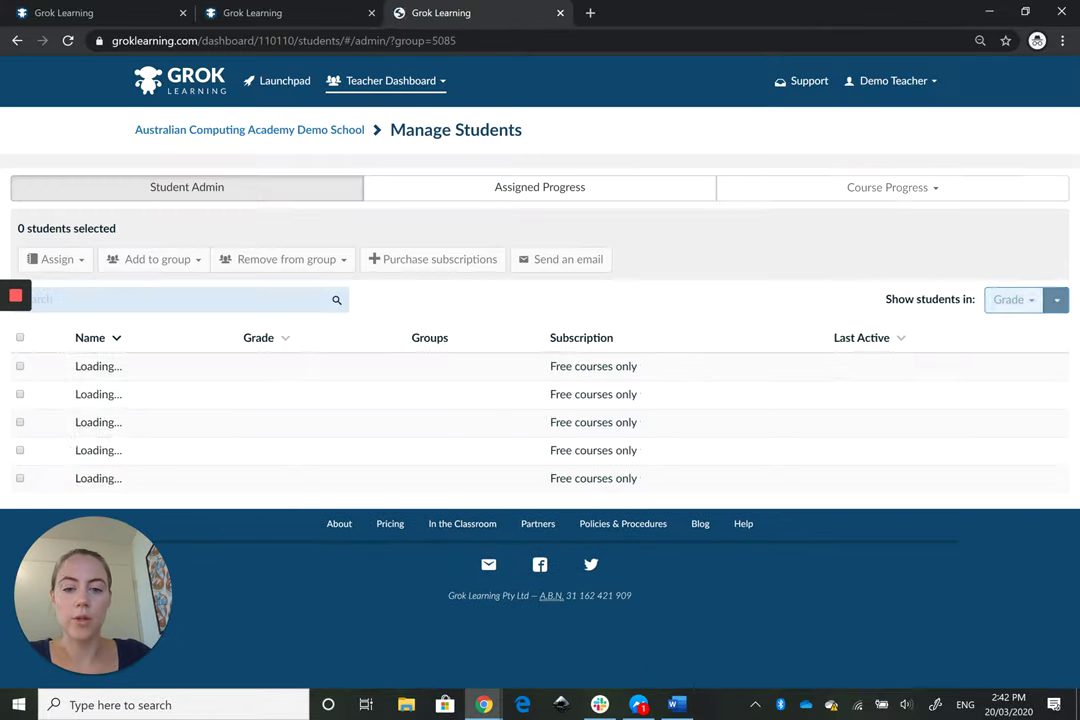
click(590, 185)
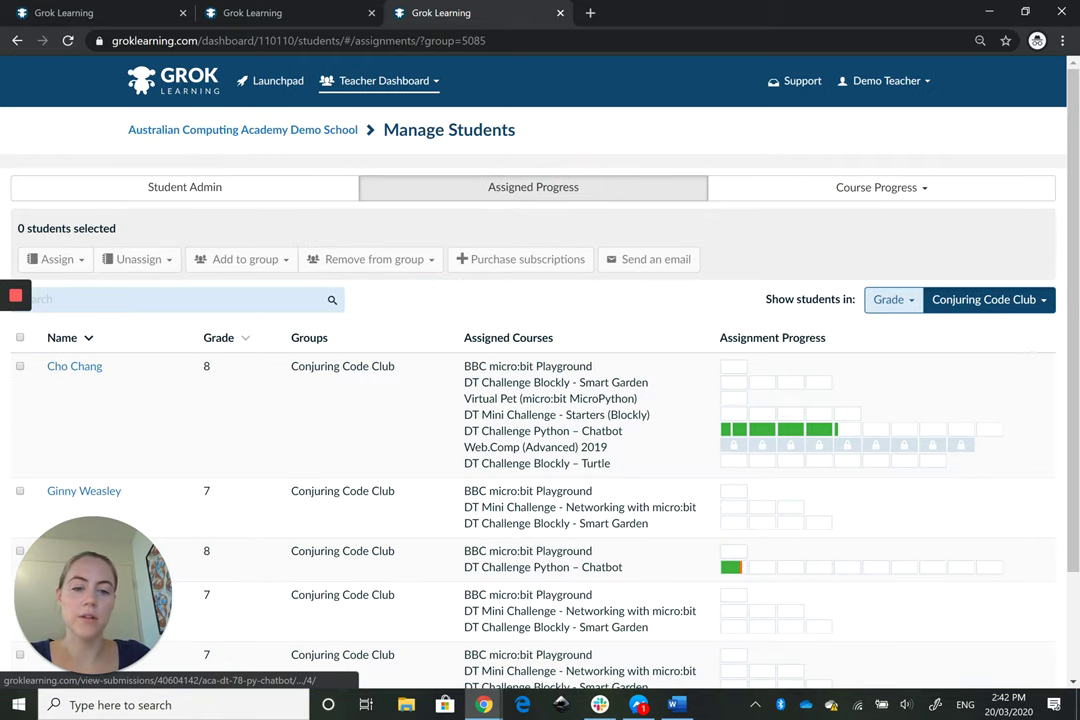
scroll(540, 400, down, 2)
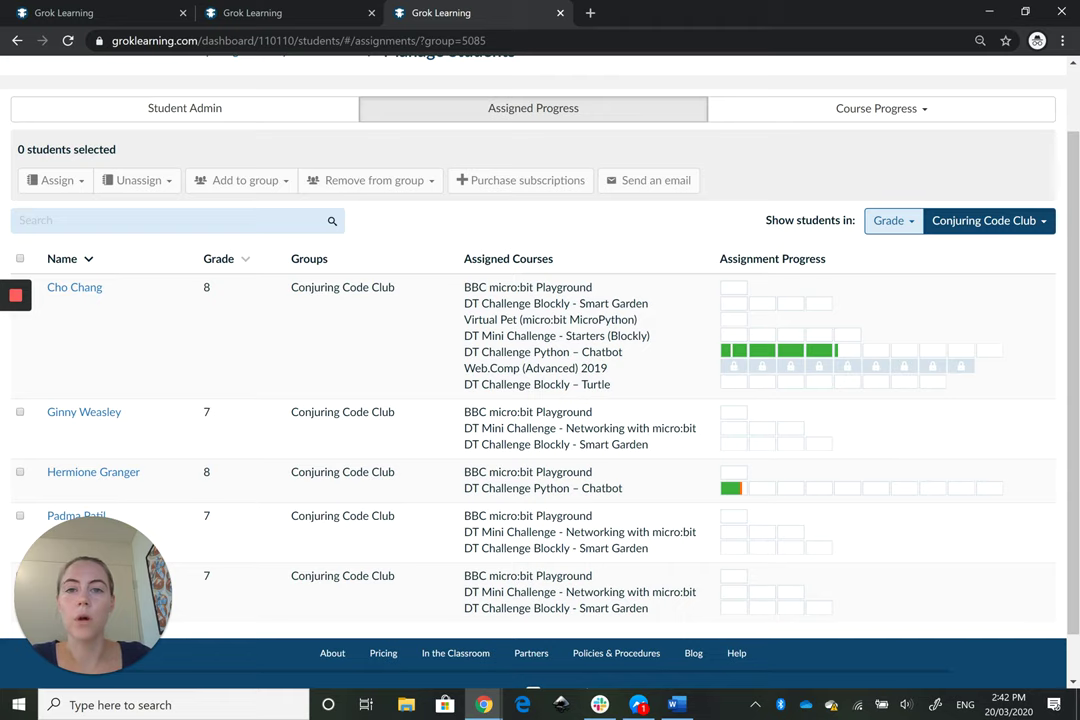
scroll(540, 400, up, 2)
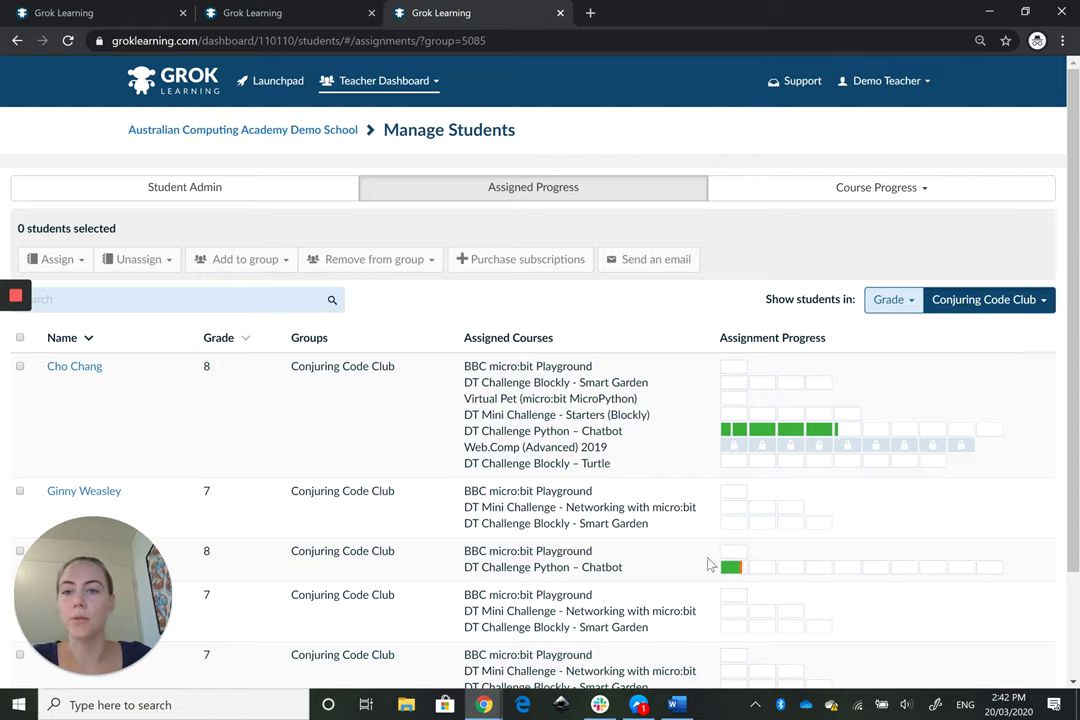
Step: Filter the Launchpad catalogue to author Australian Computing Academy and scroll through its courses
click(378, 174)
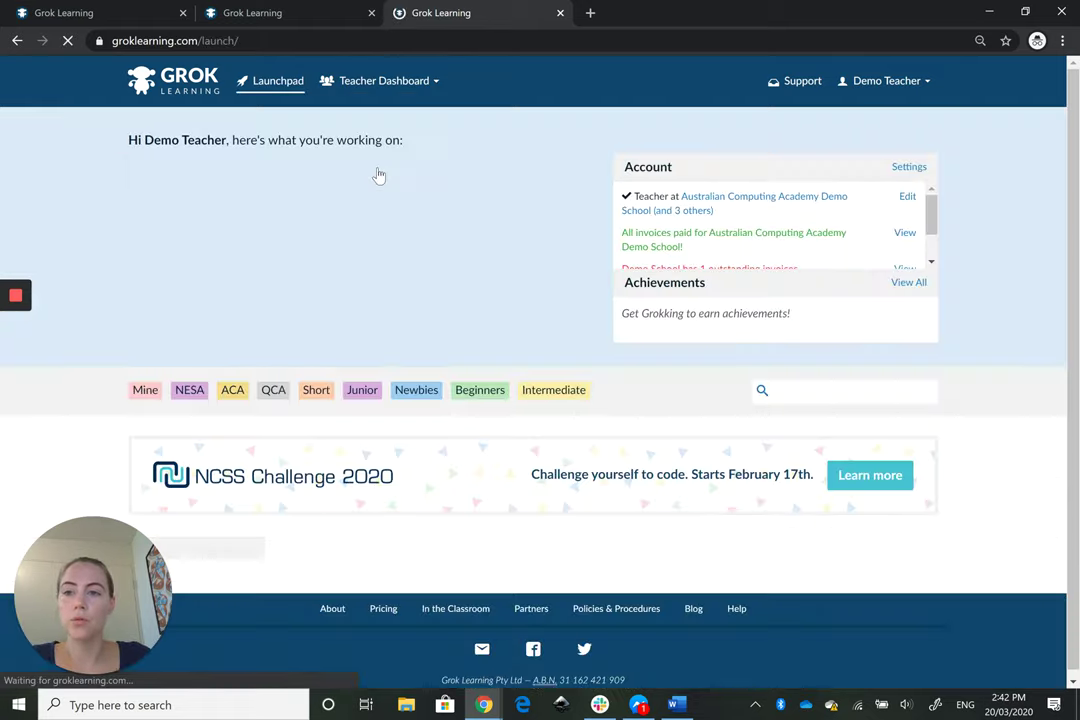
scroll(378, 180, down, 3)
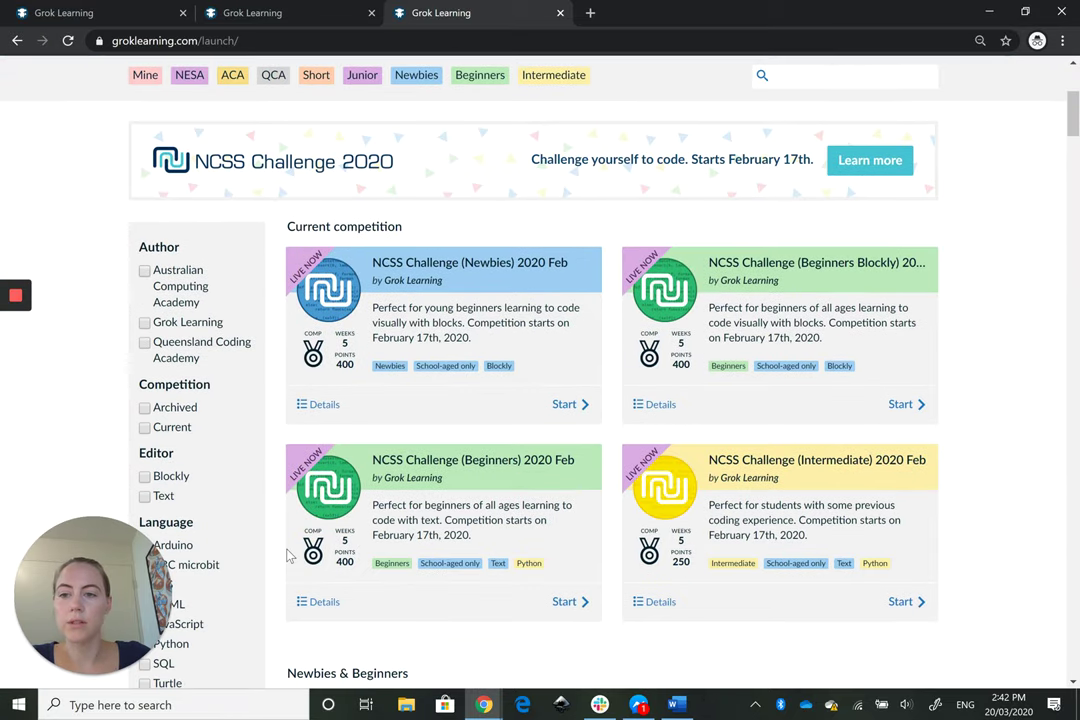
click(144, 270)
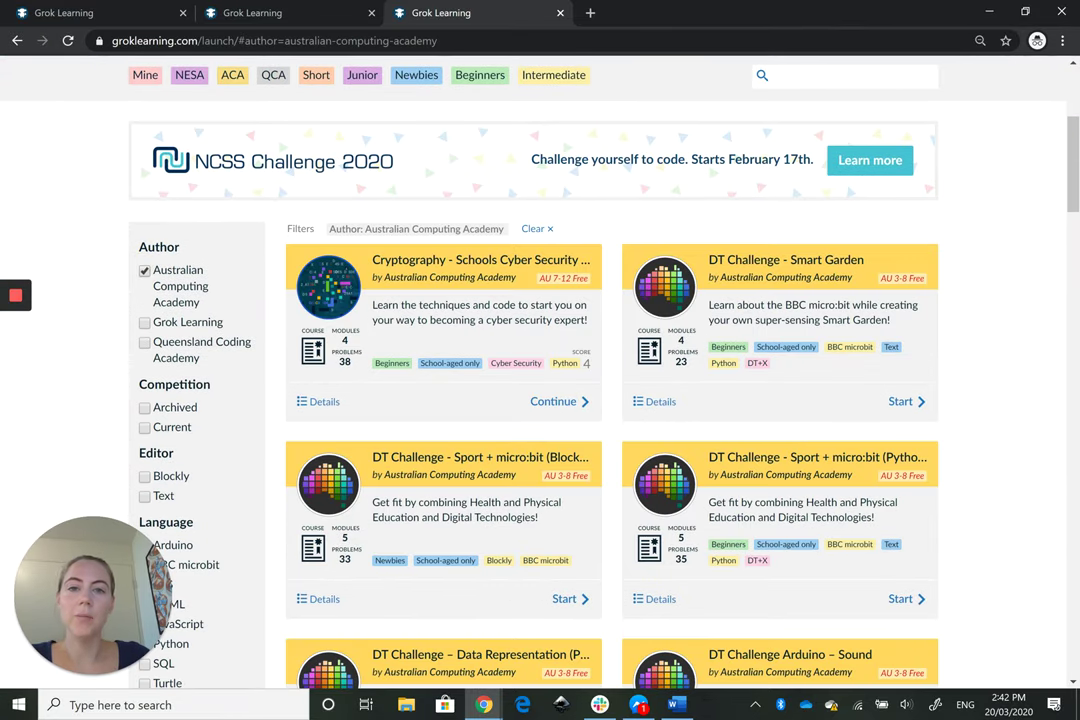
scroll(540, 380, down, 5)
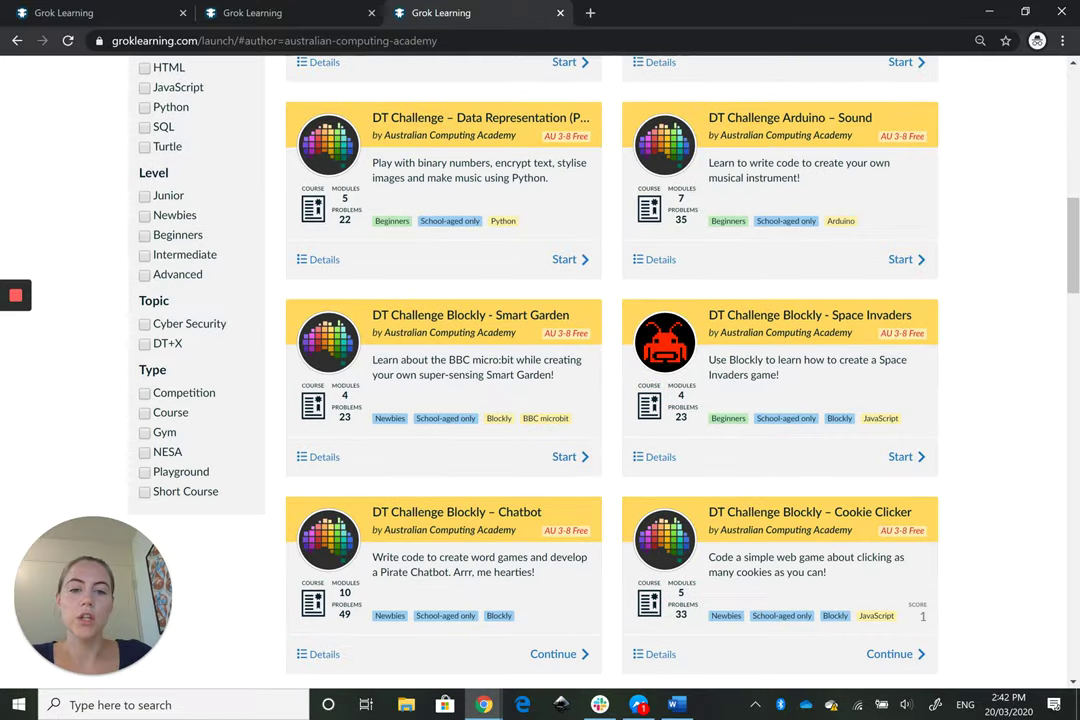
scroll(540, 380, down, 8)
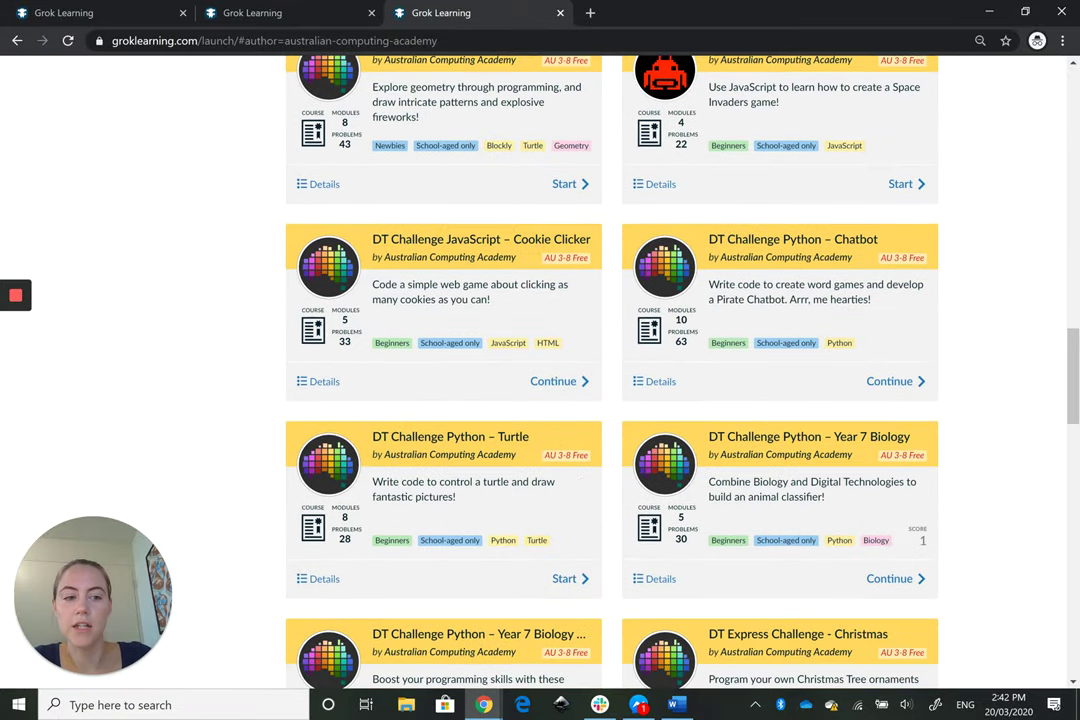
scroll(540, 380, down, 8)
scroll(540, 380, up, 10)
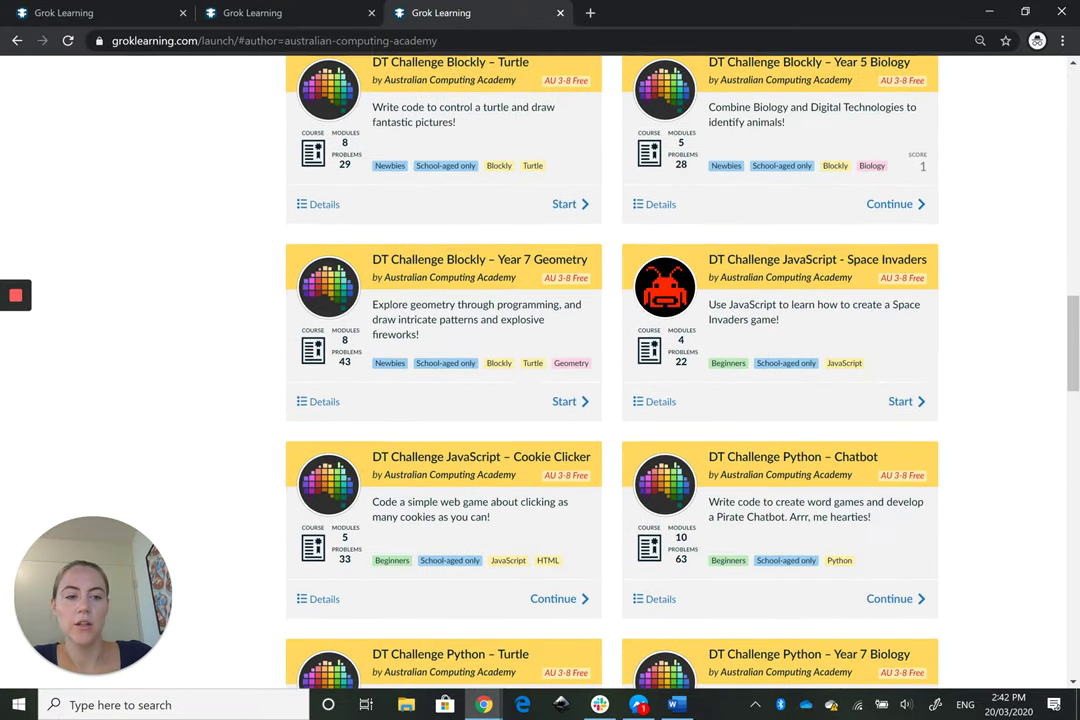
scroll(540, 380, up, 15)
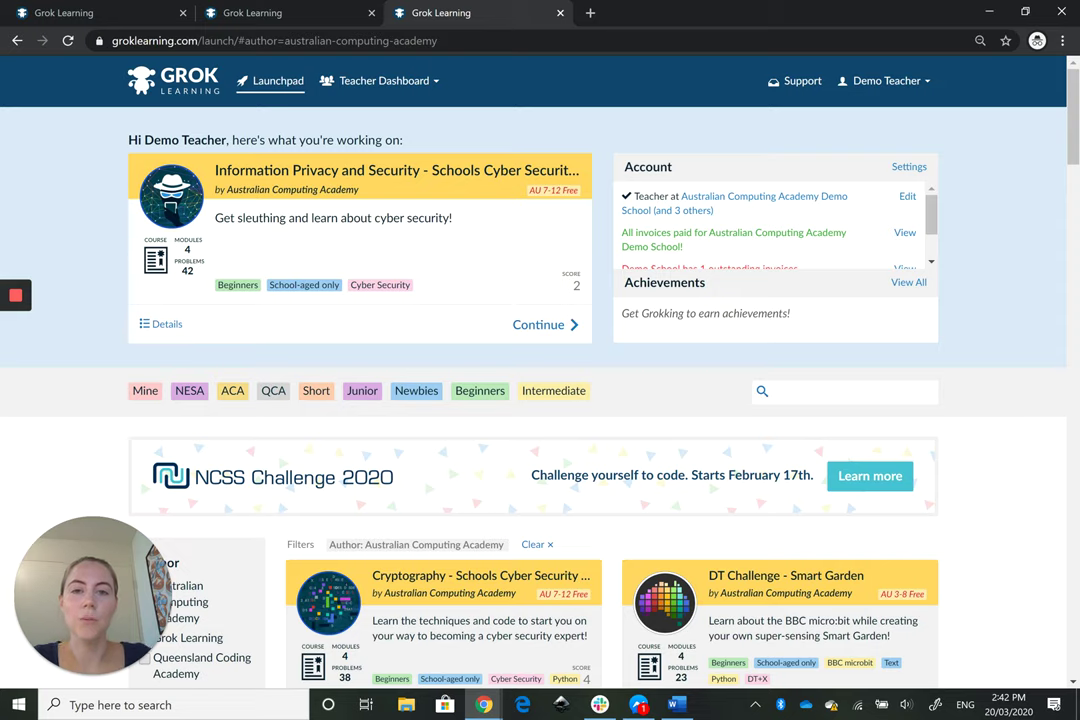